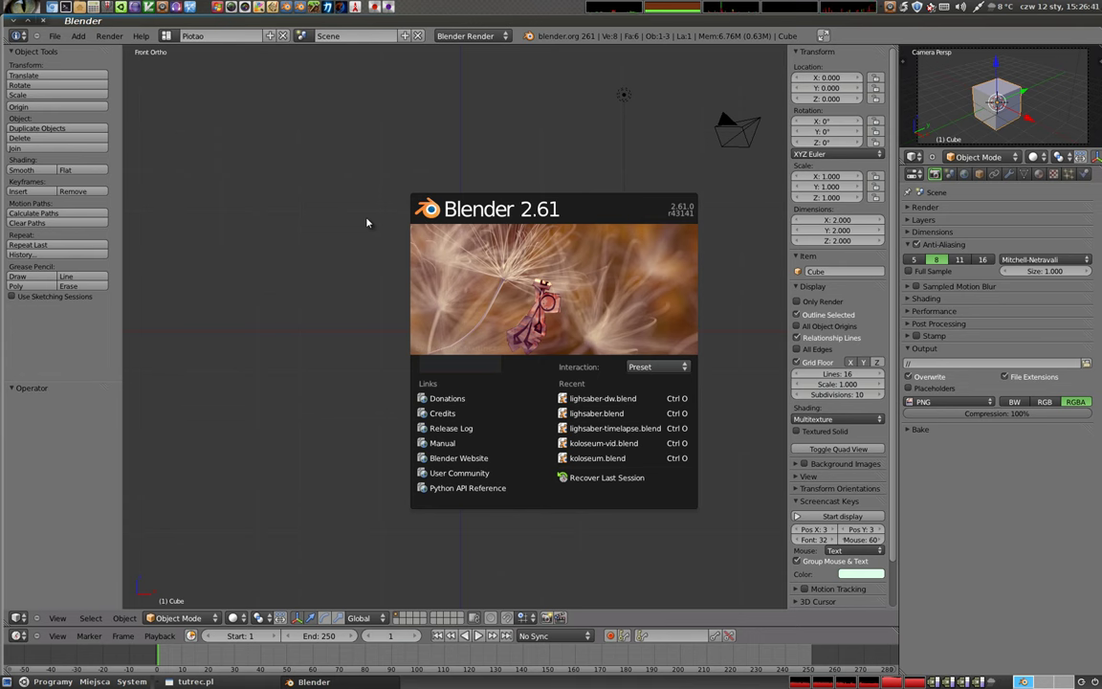
- Dismiss the splash, zoom out, and move the default cube to X -3, Z 2
click(540, 299)
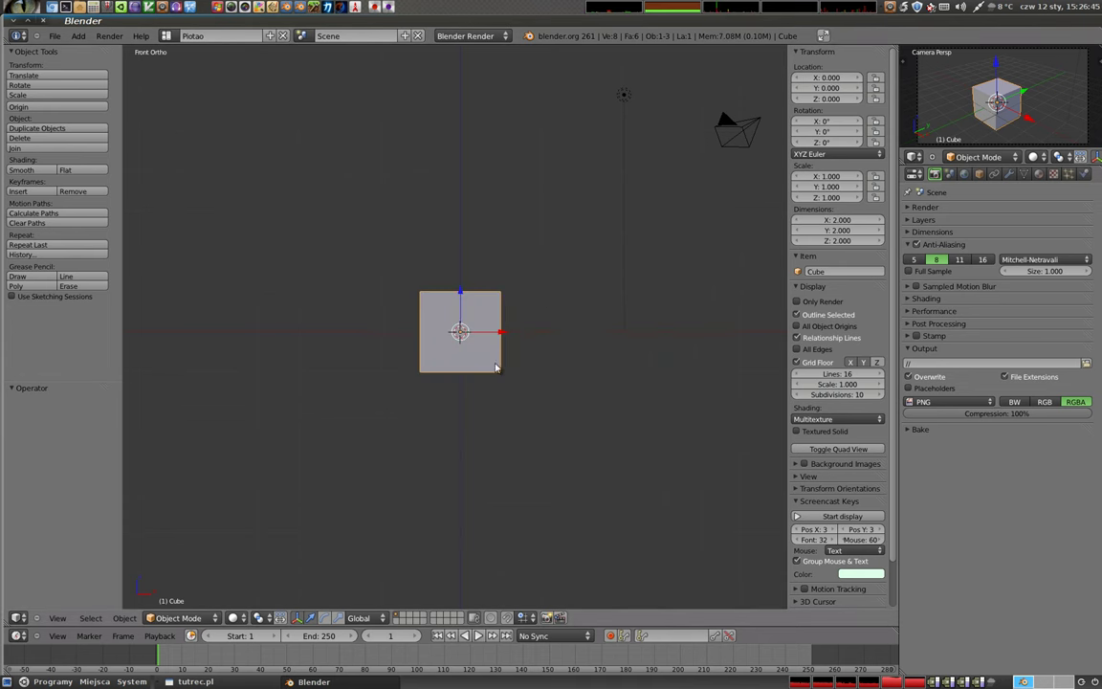
scroll(486, 368, down, 5)
scroll(484, 378, down, 1)
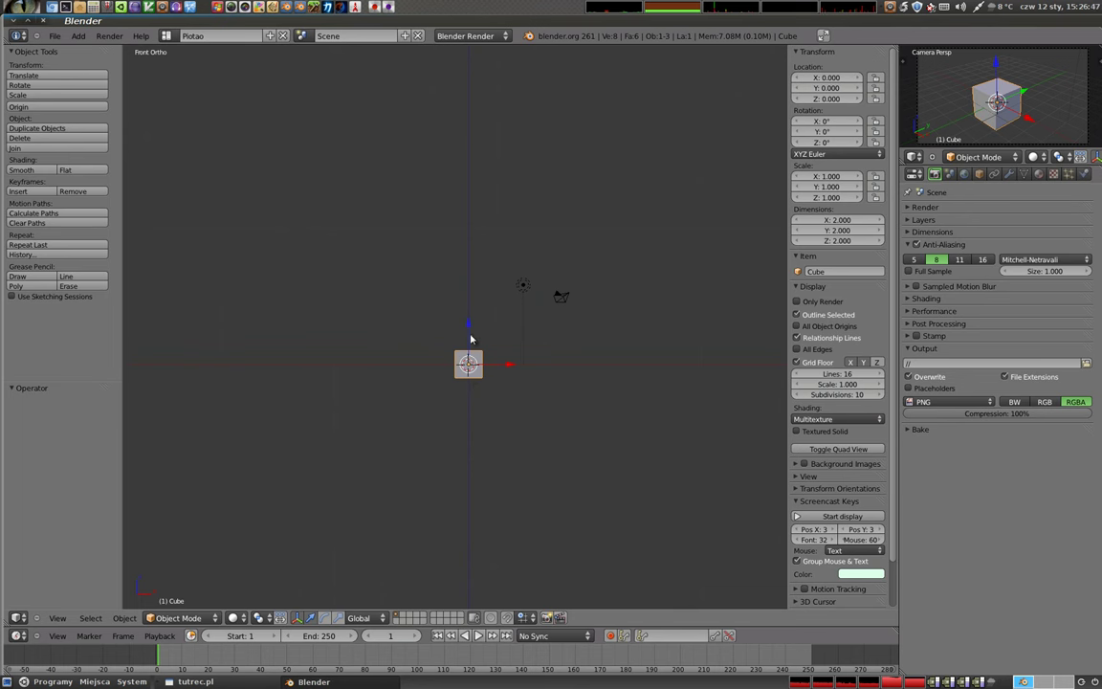
ctrl+drag(472, 364, 430, 337)
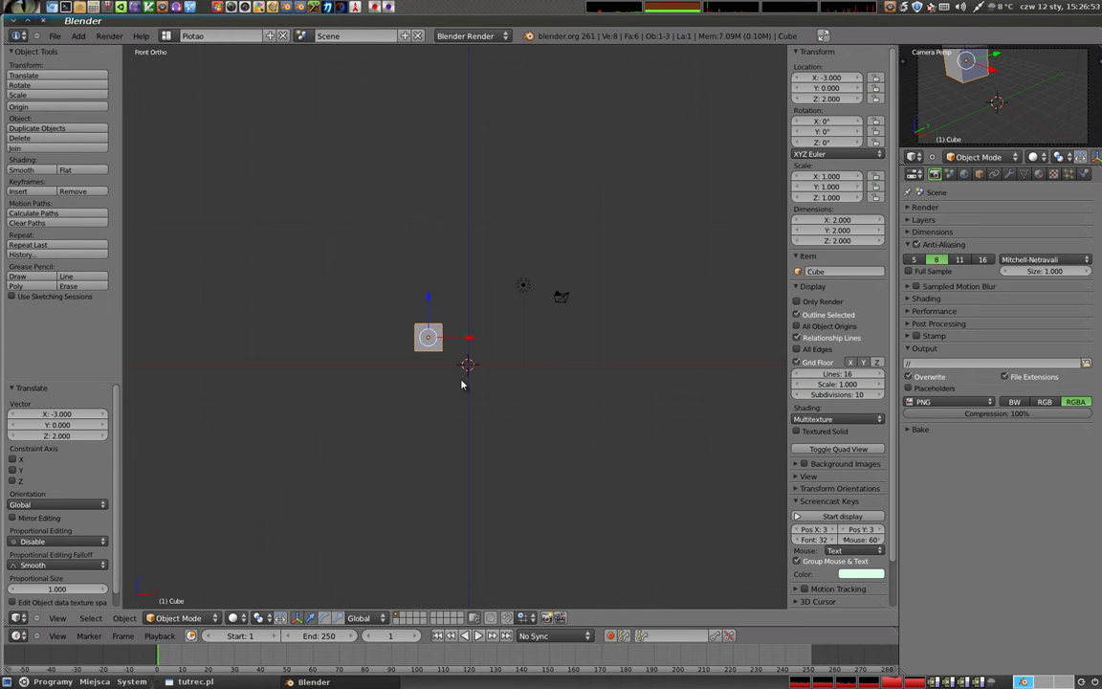
- Add a second cube at a 3D cursor placed below-left of the first cube
click(412, 405)
key(shift+a)
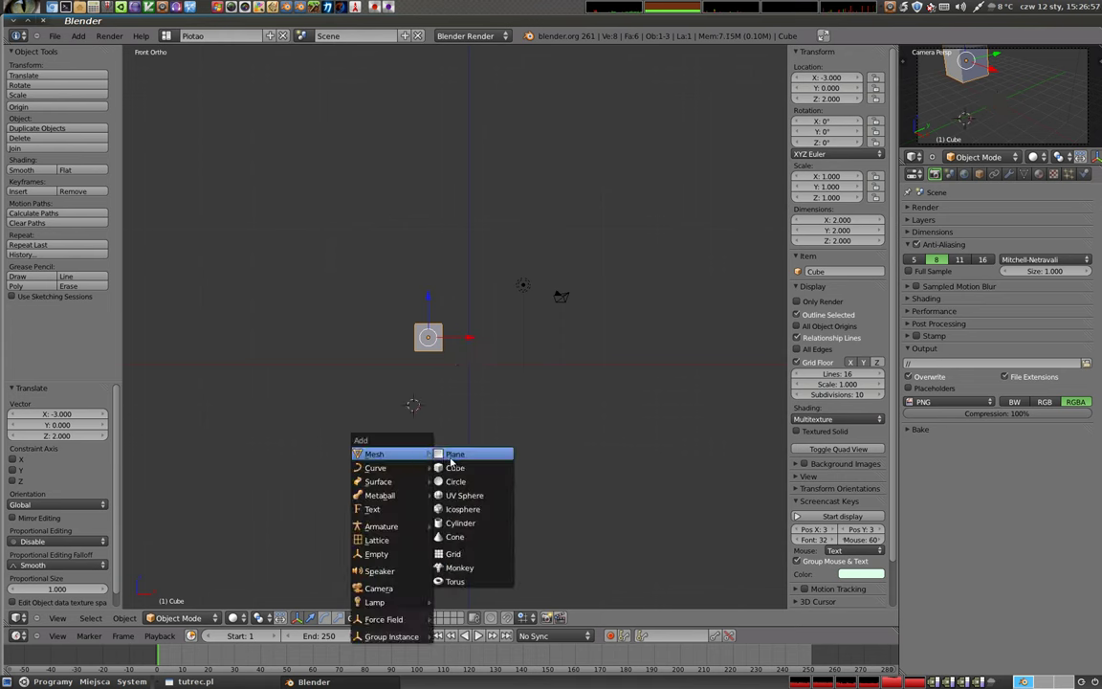
click(467, 467)
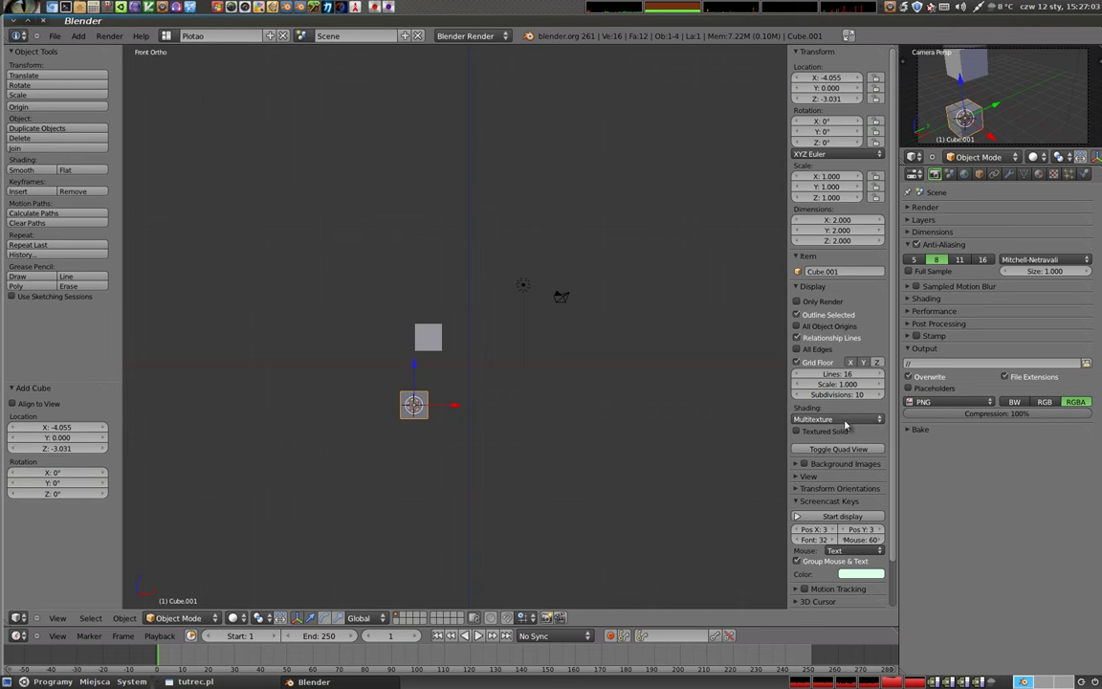
- Nudge the 3D cursor's X location to 0.5446 in the sidebar's 3D Cursor section
scroll(845, 425, down, 2)
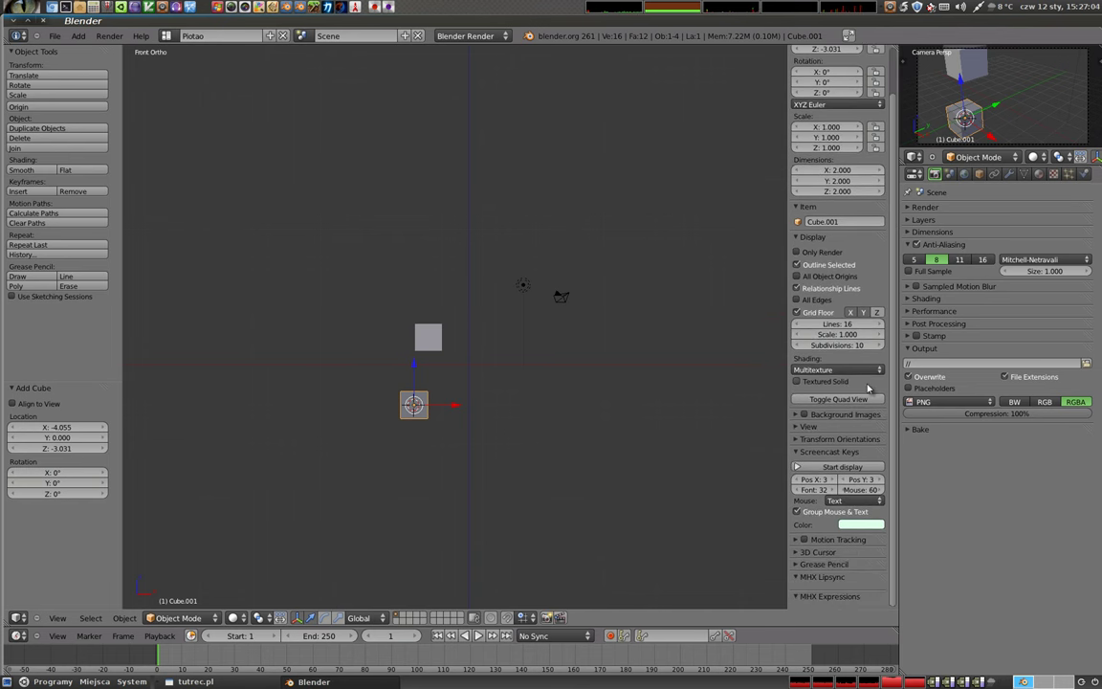
click(800, 553)
scroll(818, 572, down, 2)
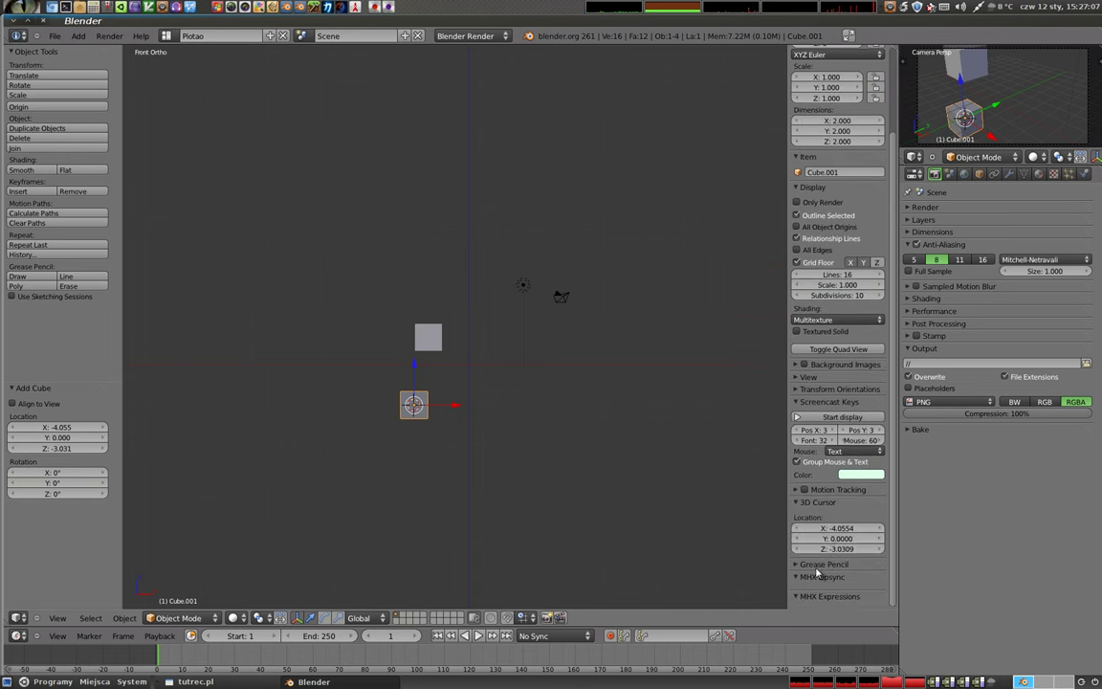
mouse_move(834, 528)
mouse_down()
mouse_move(881, 528)
mouse_move(837, 530)
mouse_up()
- Set the 3D cursor's X and Z location fields to 0
click(837, 532)
text(0)
key(Tab)
key(Tab)
key(Return)
- Reset the 3D cursor to the origin with Shift+C and frame both cubes
click(496, 325)
key(shift+c)
scroll(332, 395, down, 3)
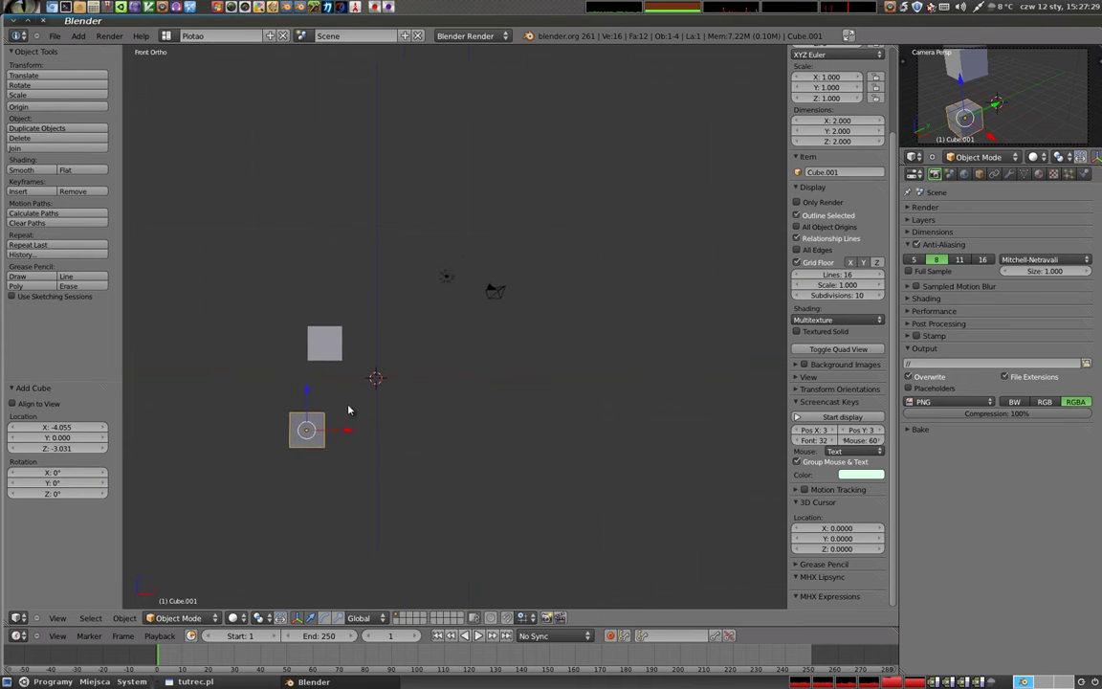
shift+middle_drag(342, 414, 430, 352)
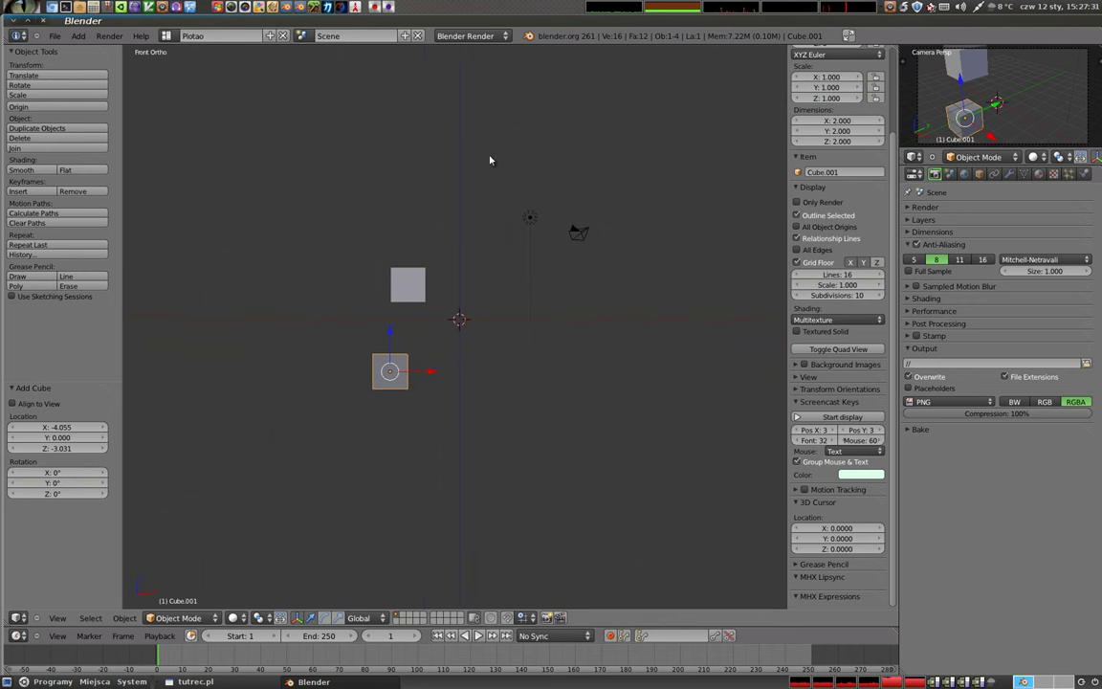
scroll(443, 338, down, 4)
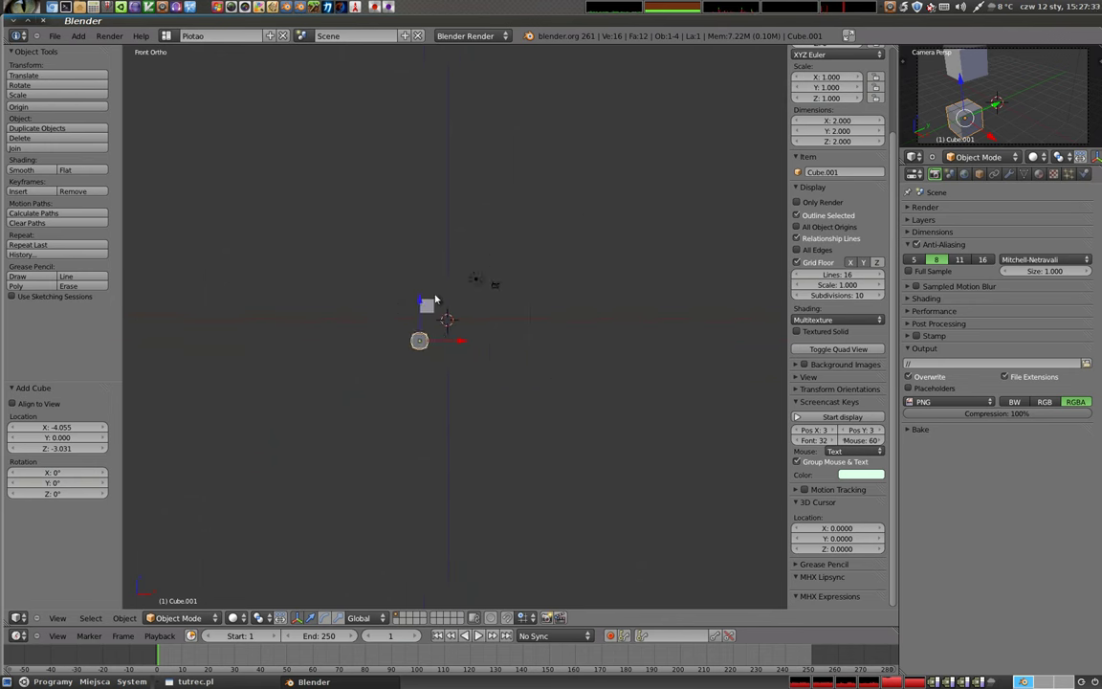
scroll(436, 300, up, 7)
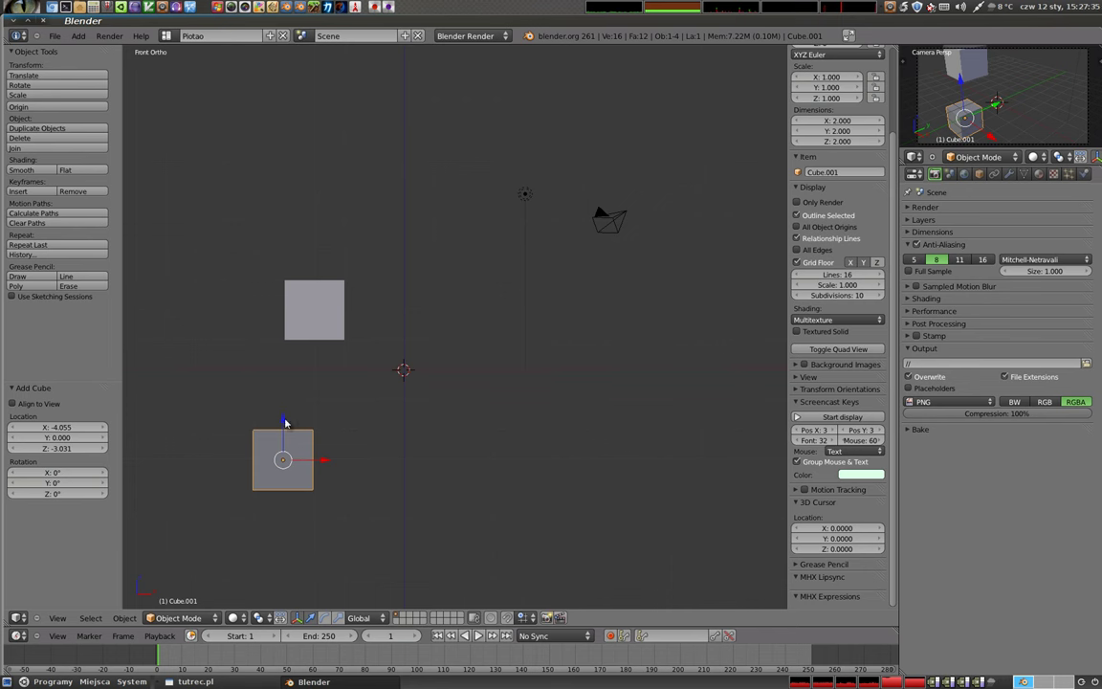
scroll(390, 440, down, 8)
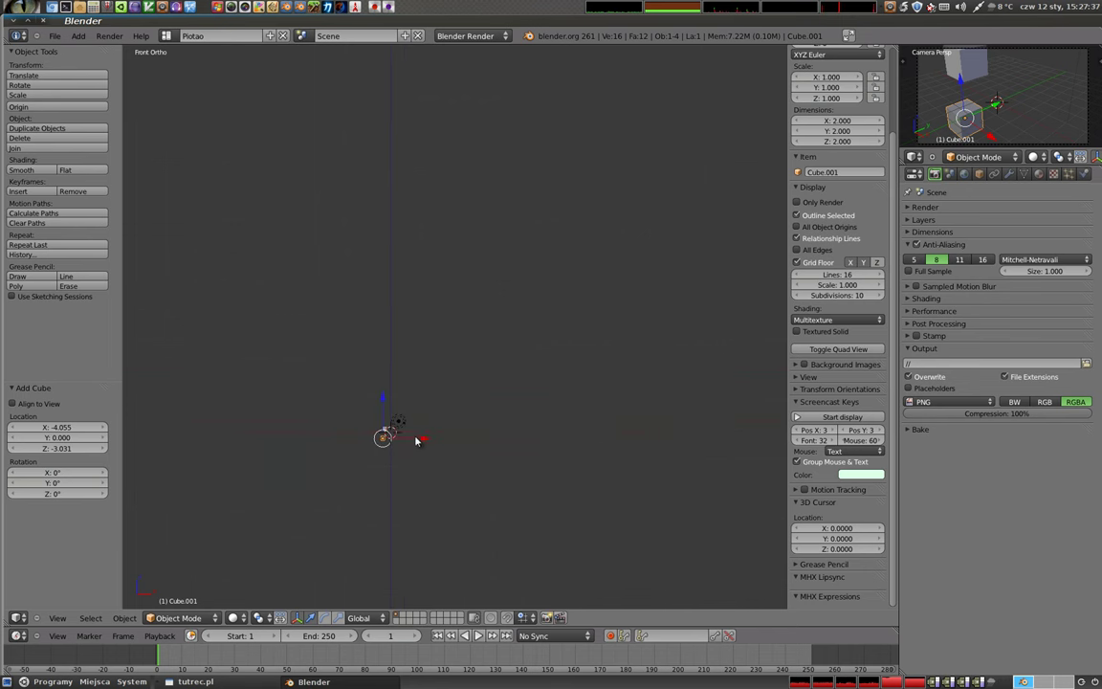
- Move the lower cube -120 along the X axis only
key(g)
key(x)
click(185, 449)
shift+middle_drag(428, 430, 668, 329)
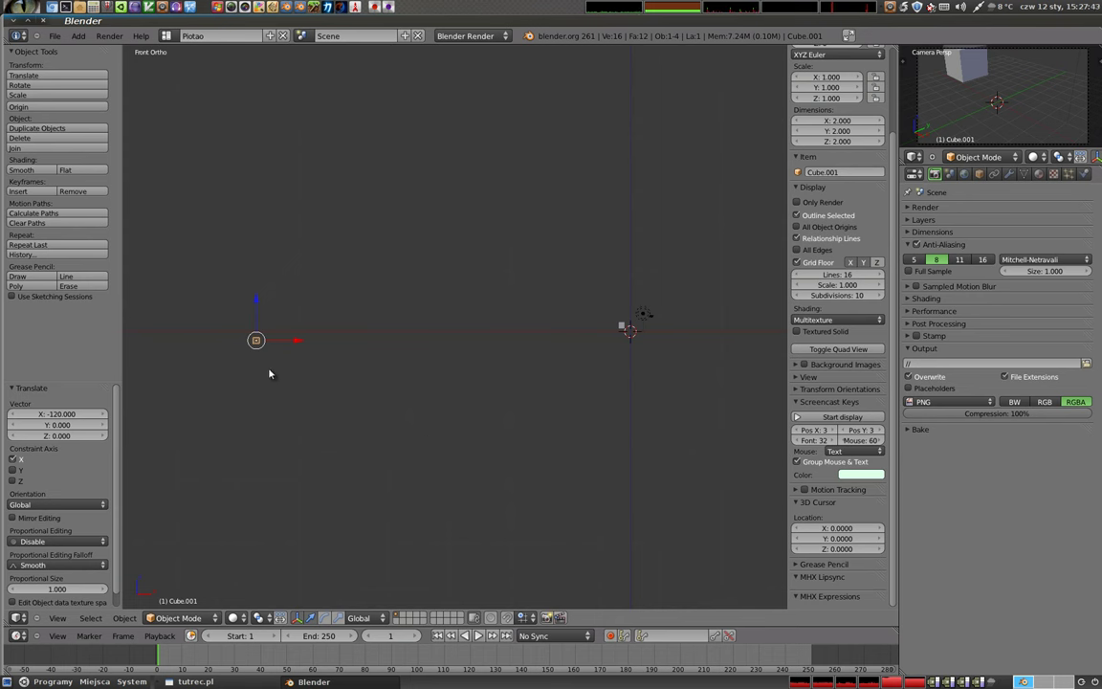
- Move it back 121.718 along X, below the upper cube, and frame all objects
key(g)
key(x)
click(640, 376)
key(Home)
mouse_move(418, 418)
shift+middle_down()
mouse_move(492, 324)
mouse_move(494, 363)
shift+middle_up()
scroll(492, 324, down, 3)
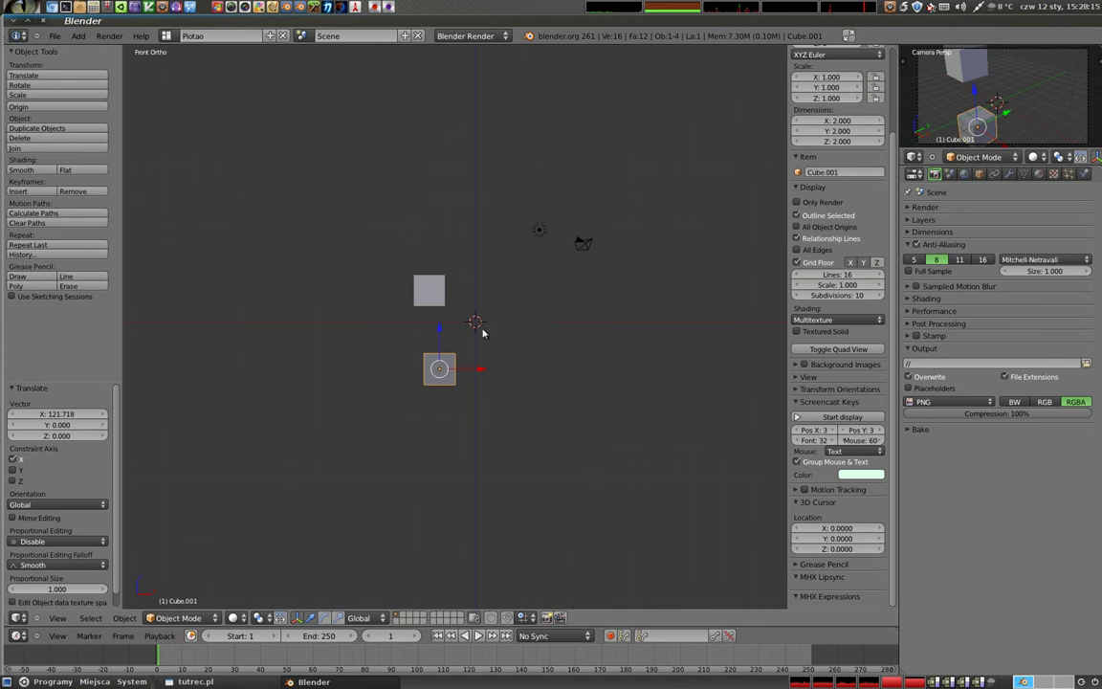
- Choose Active Element in the 3D view header's Pivot Point dropdown
click(258, 617)
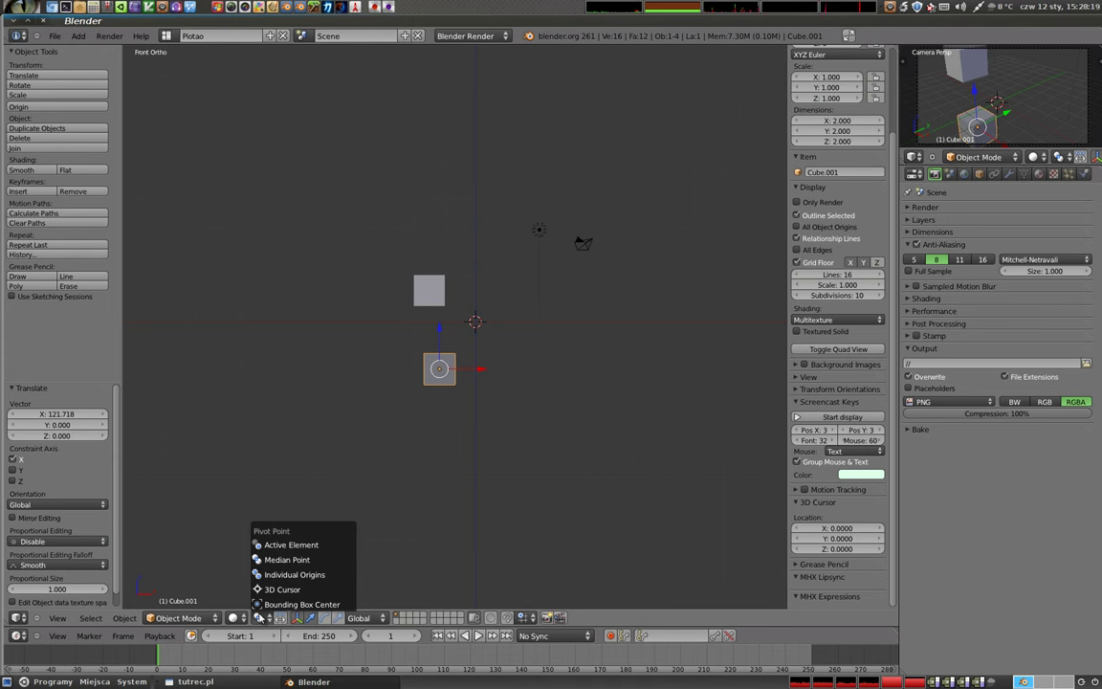
scroll(259, 617, down, 2)
scroll(258, 618, up, 1)
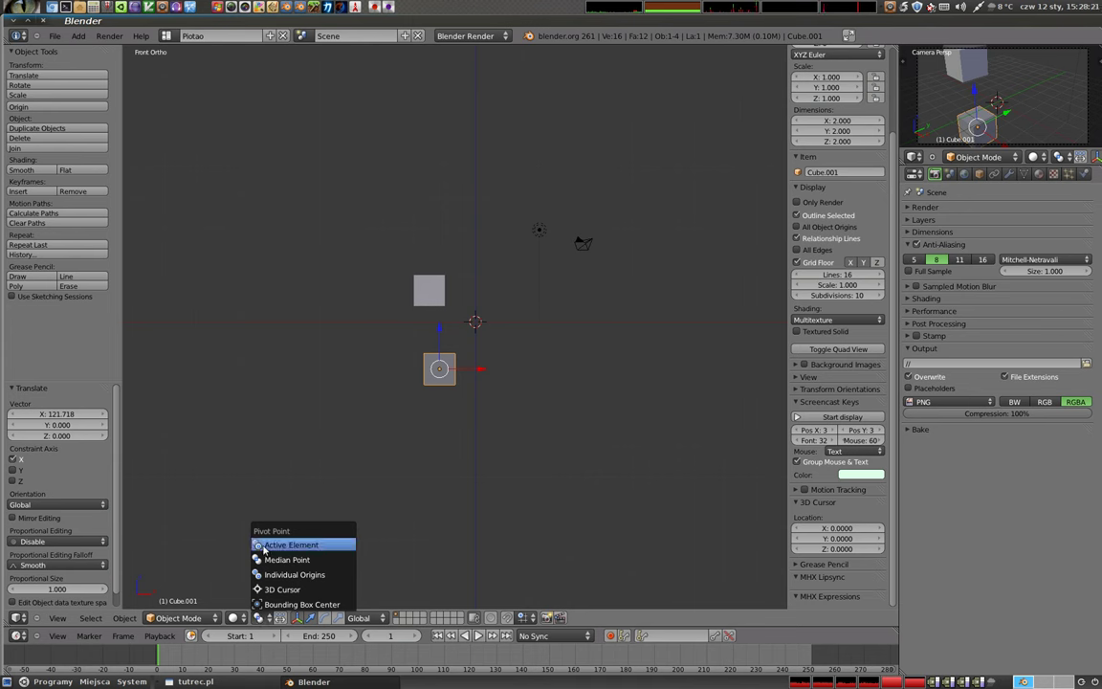
scroll(258, 617, down, 4)
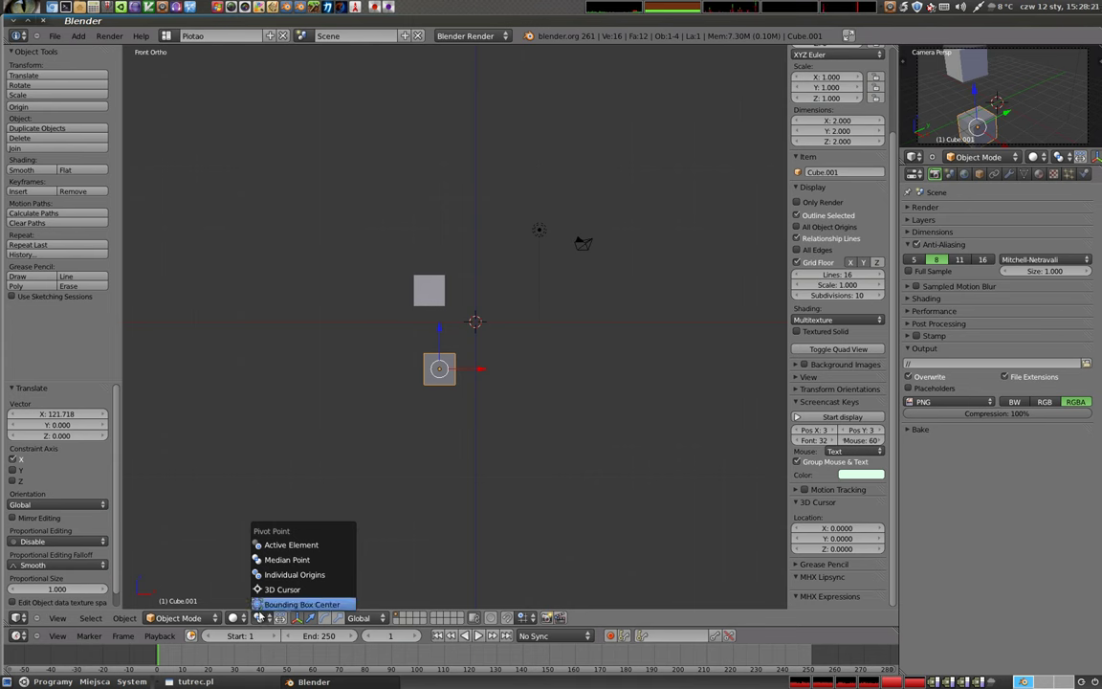
click(266, 545)
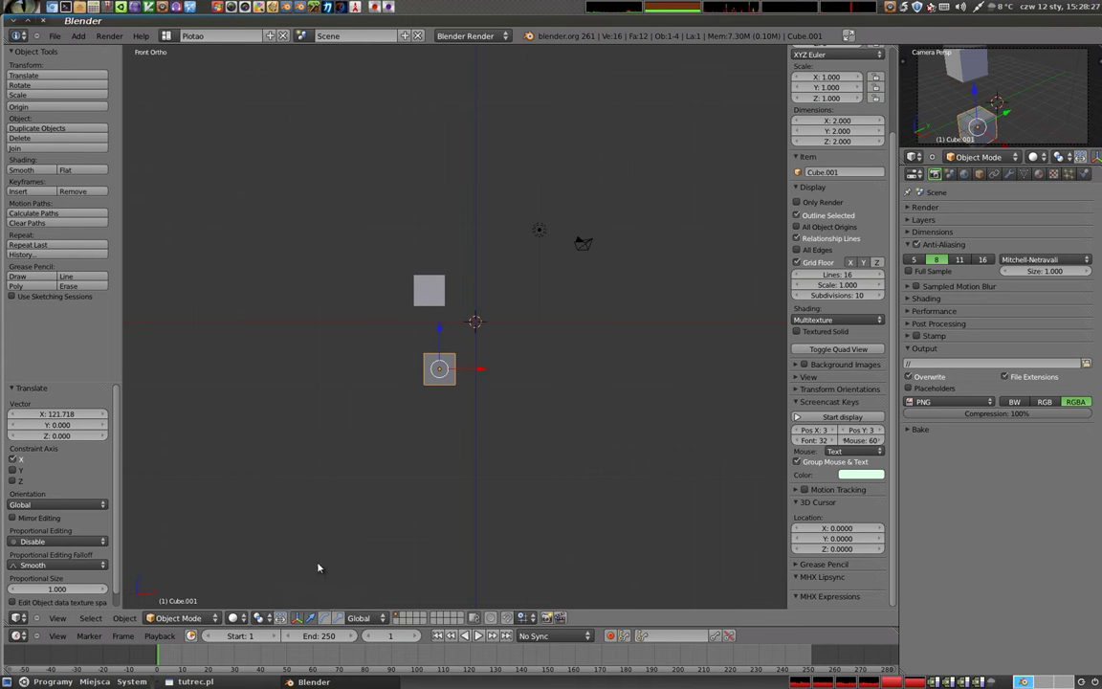
click(260, 619)
scroll(478, 292, up, 2)
- Select both cubes with the lower one active, then try rotating and scaling and cancel both
shift+middle_drag(546, 351, 505, 346)
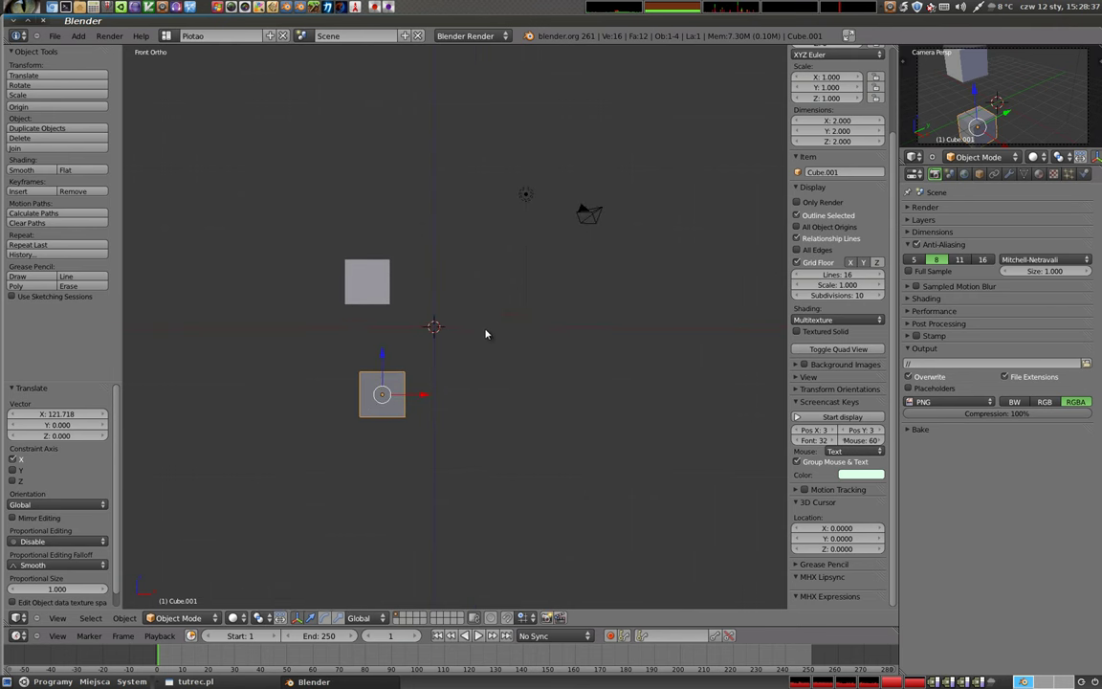
right_click(373, 287)
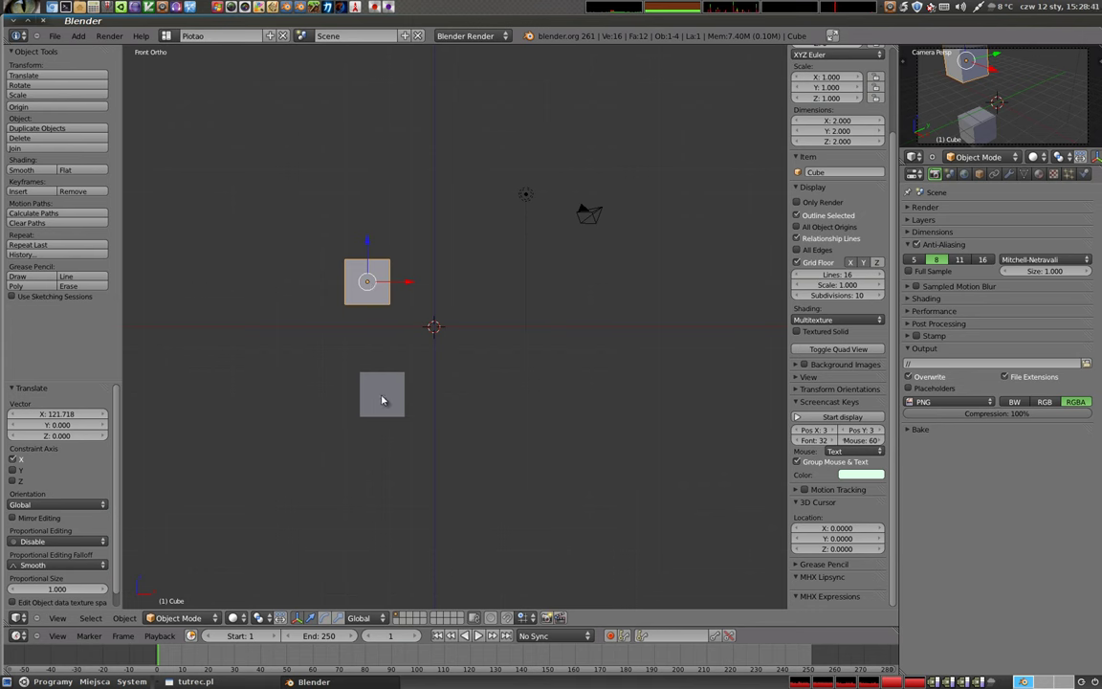
shift+right_click(382, 396)
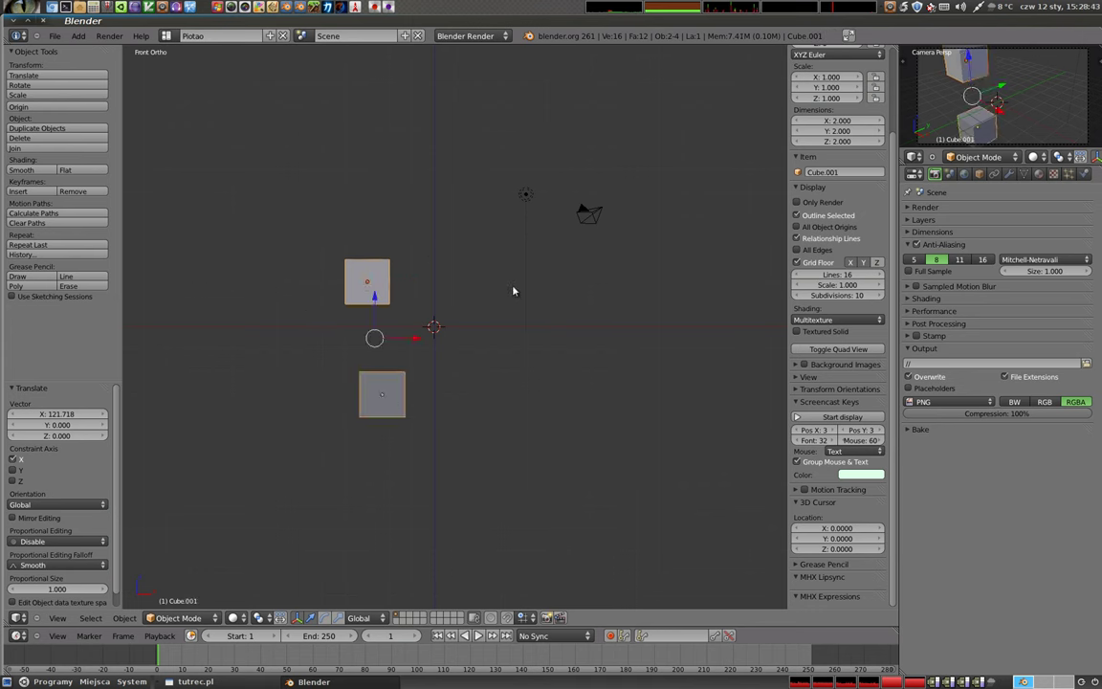
key(r)
key(s)
key(Escape)
key(r)
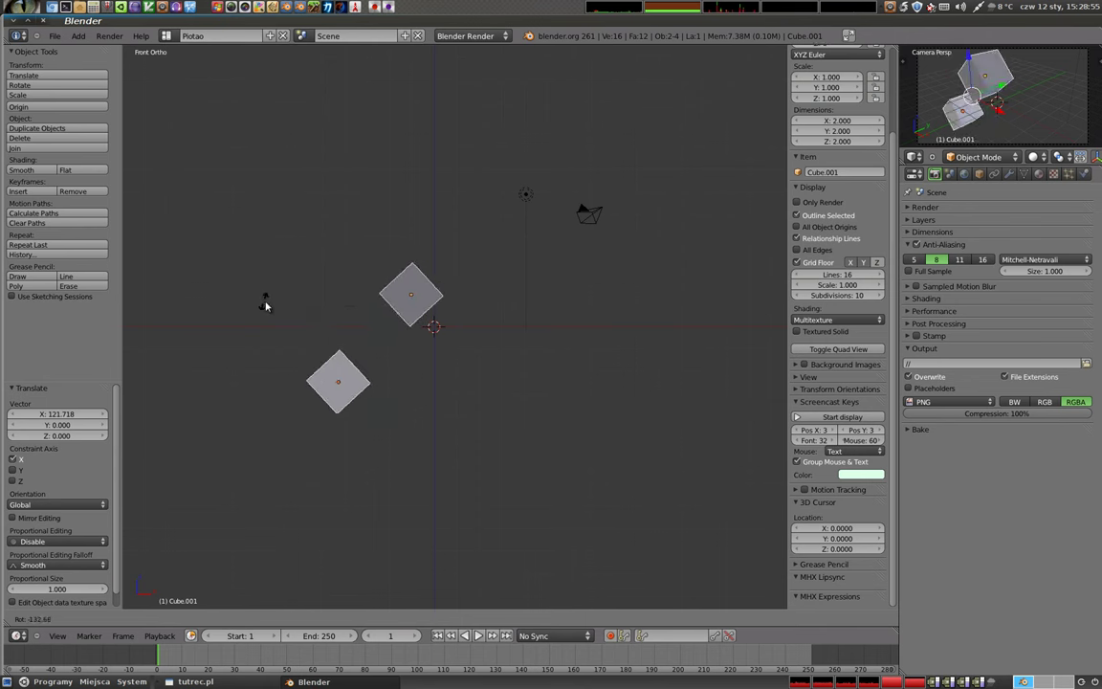
key(Escape)
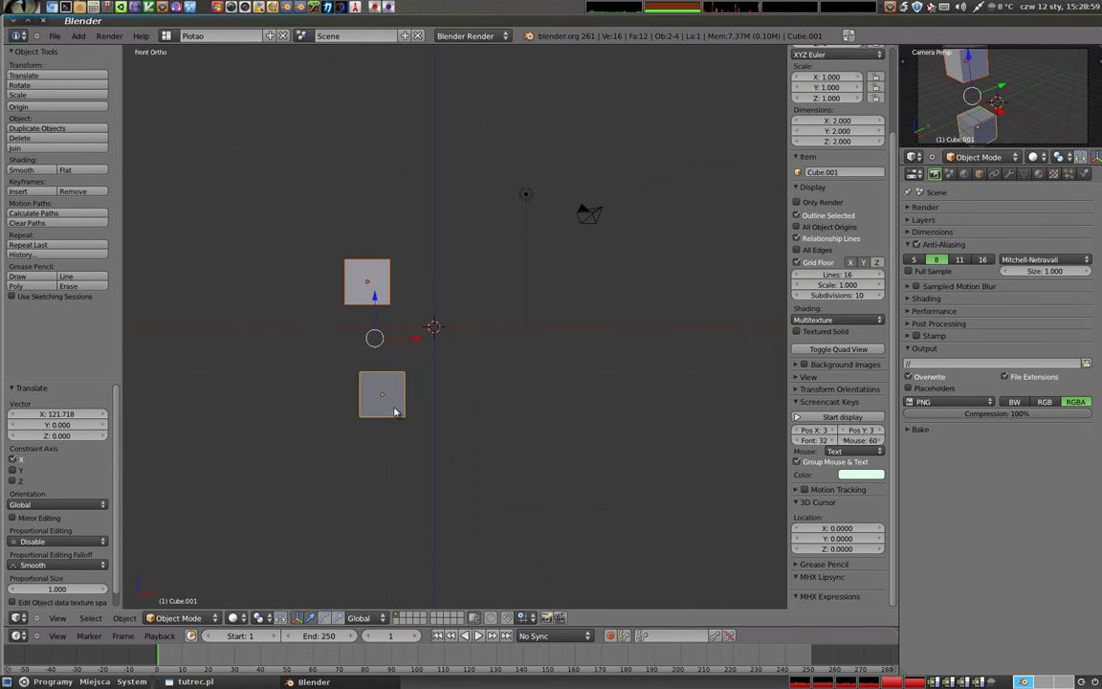
- Confirm Pivot Point is Active Element and leave only the lower cube selected
click(257, 617)
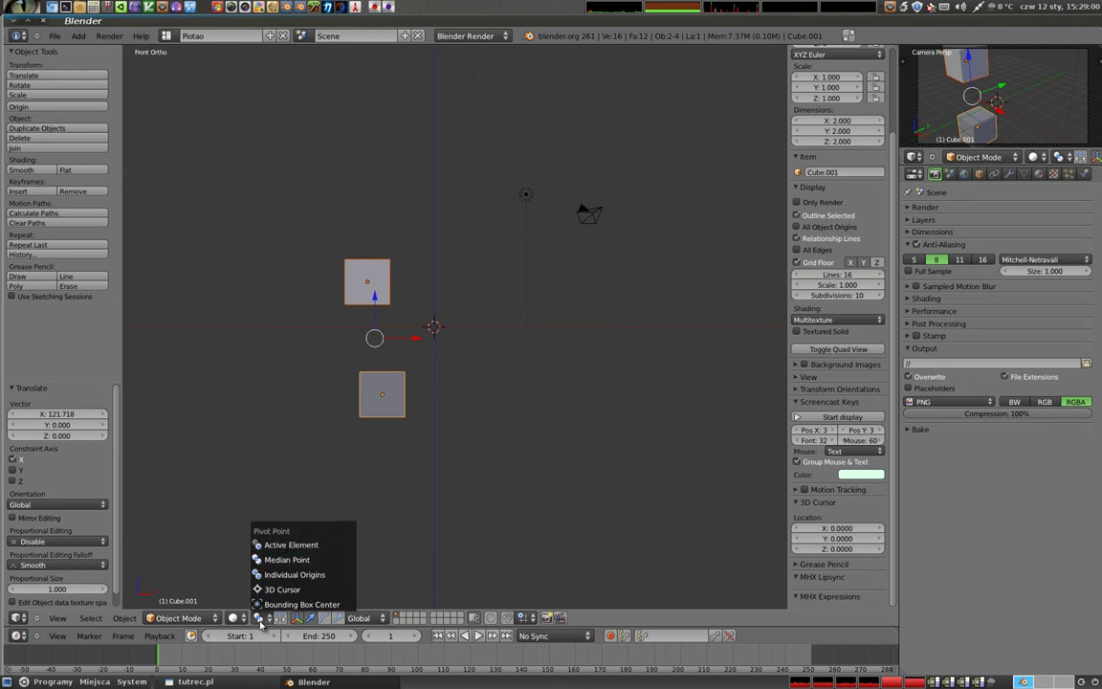
click(287, 545)
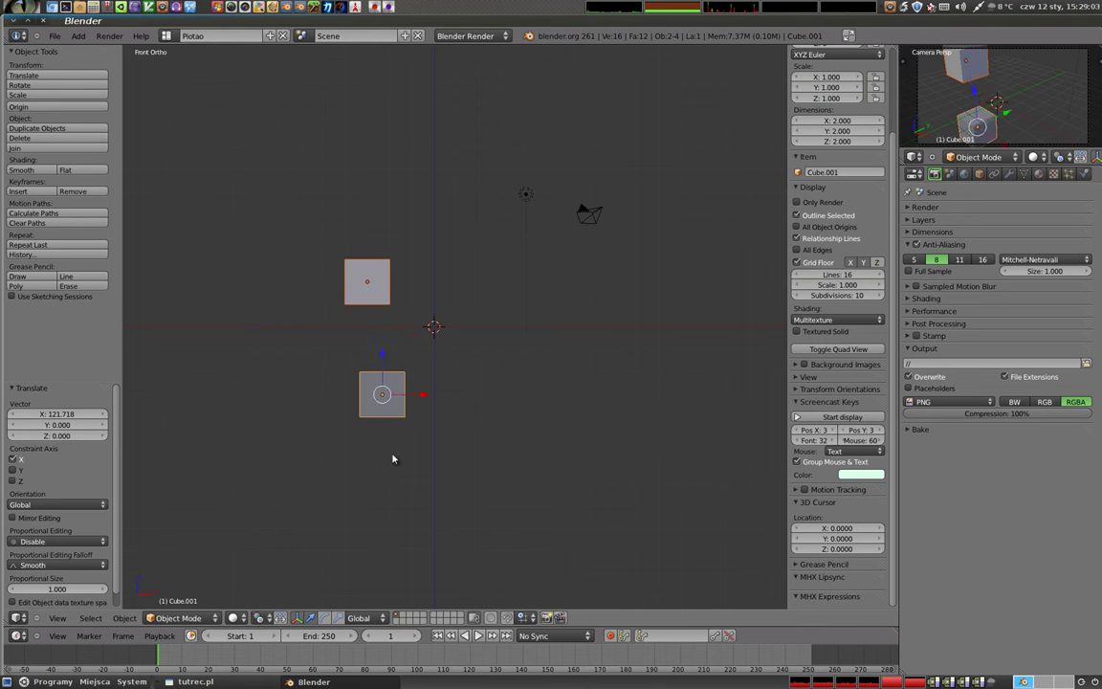
right_click(402, 407)
- Duplicate the lower cube three times into a row extending to its right
key(shift+d)
click(485, 478)
key(shift+d)
click(593, 482)
key(shift+d)
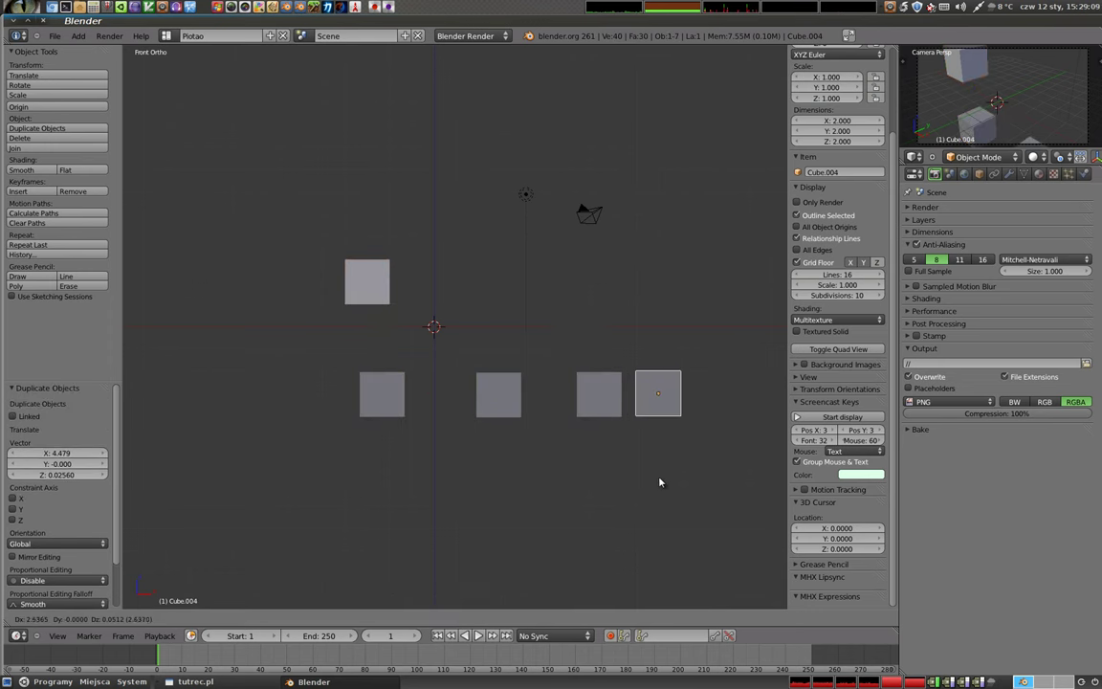
click(701, 481)
shift+middle_drag(701, 482, 548, 479)
- Try rotating the third cube, then three selected cubes, cancelling each rotation
right_click(525, 393)
key(r)
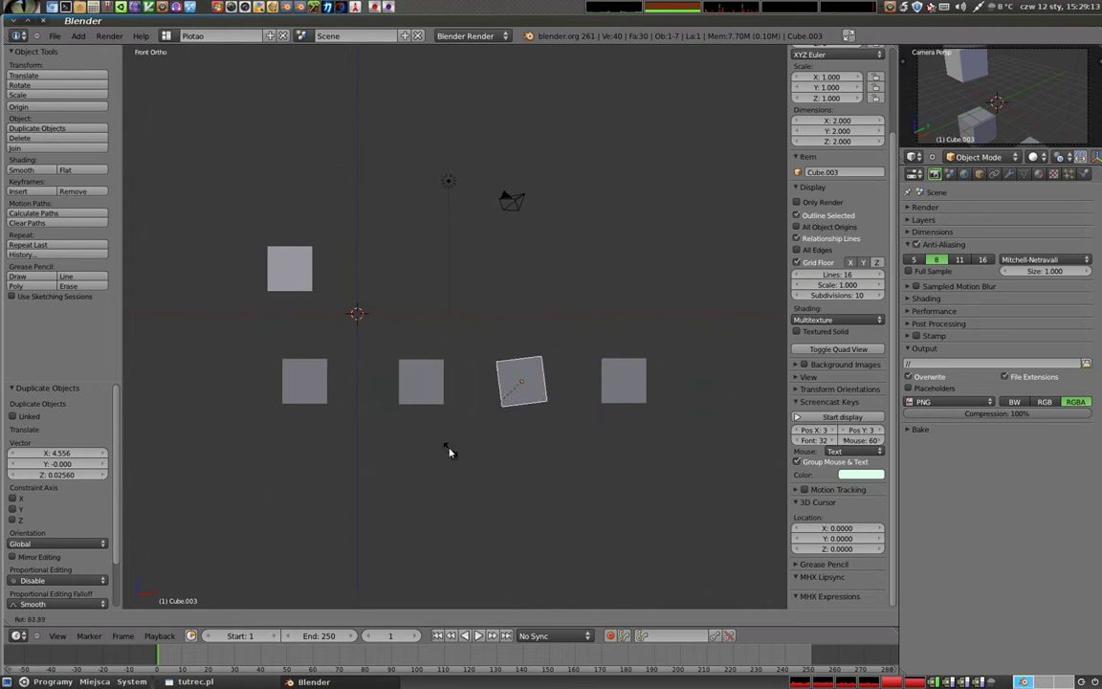
right_click(480, 328)
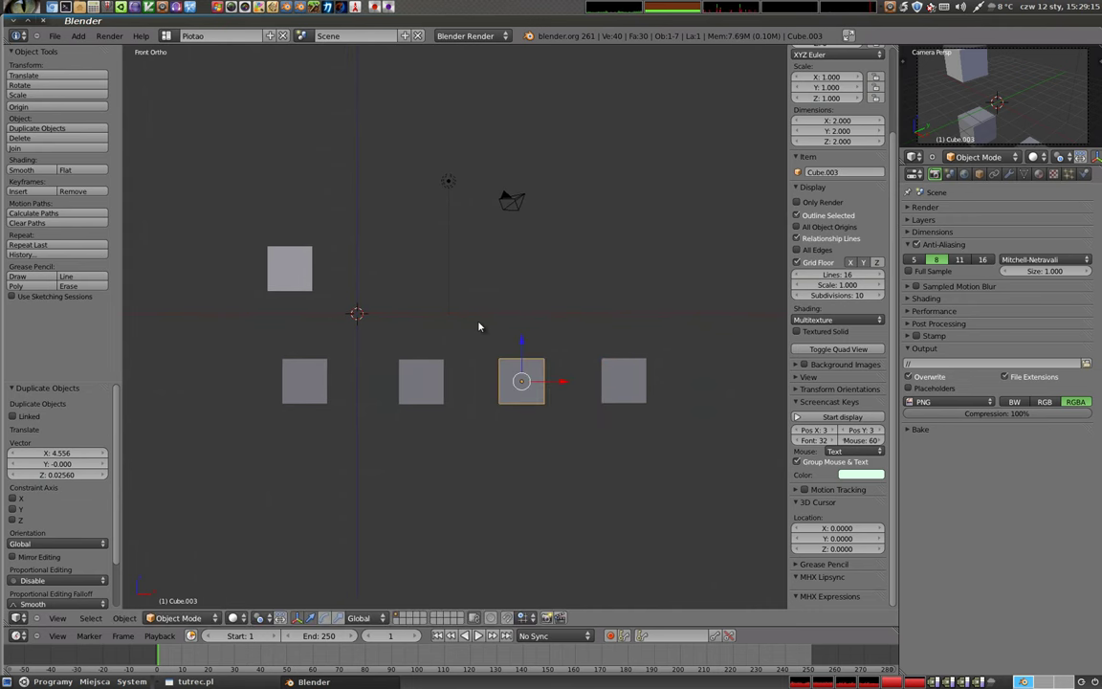
shift+right_click(637, 392)
shift+right_click(531, 387)
shift+right_click(436, 398)
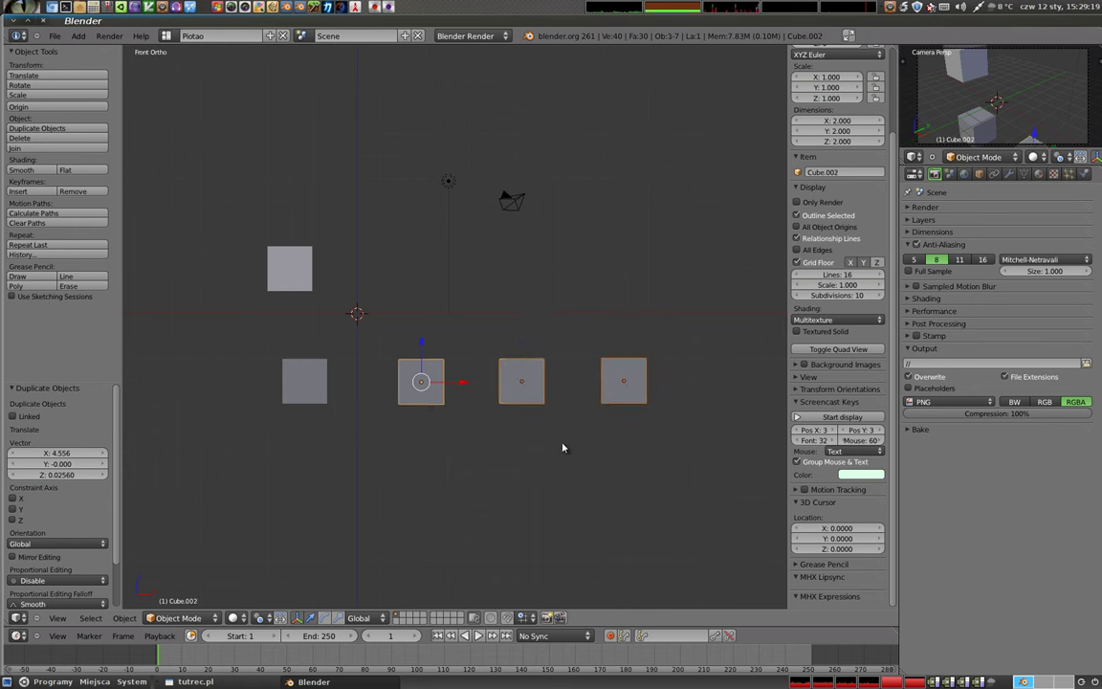
key(r)
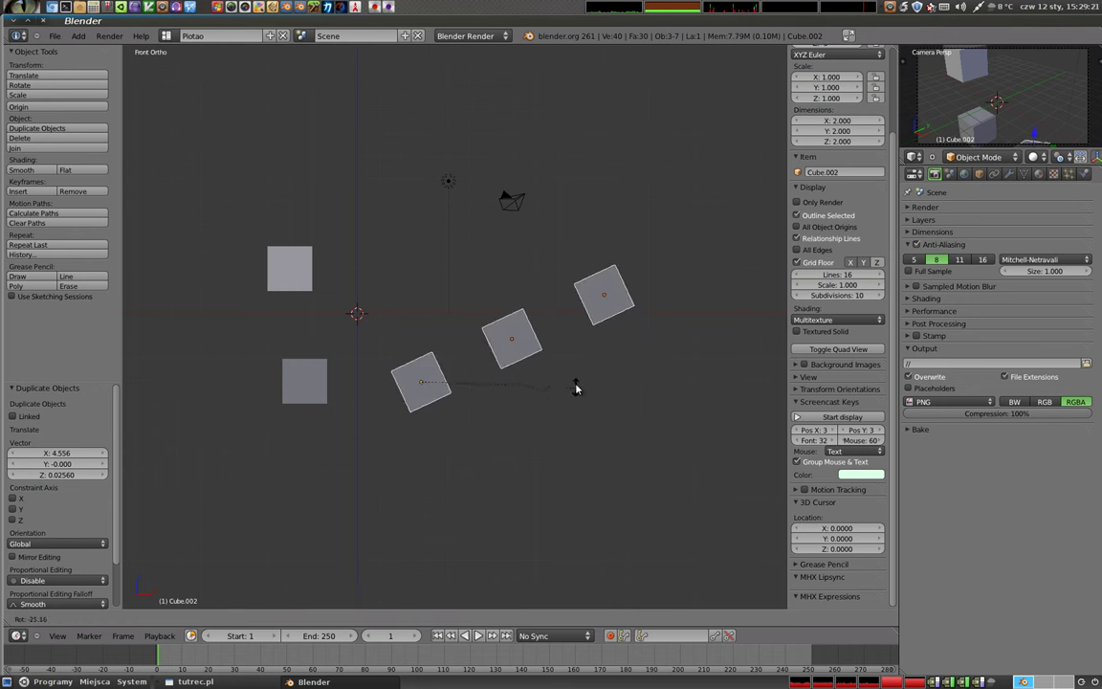
right_click(539, 445)
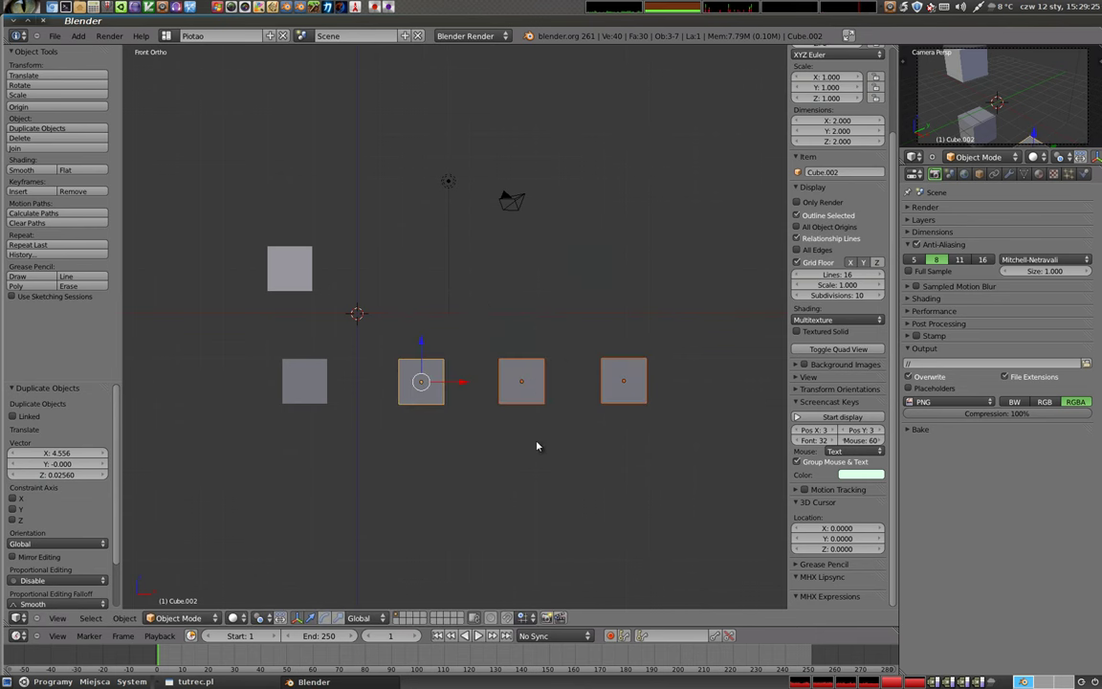
- Switch to wireframe and cycle which selected cube, Cube.003 or Cube.004, is active
key(z)
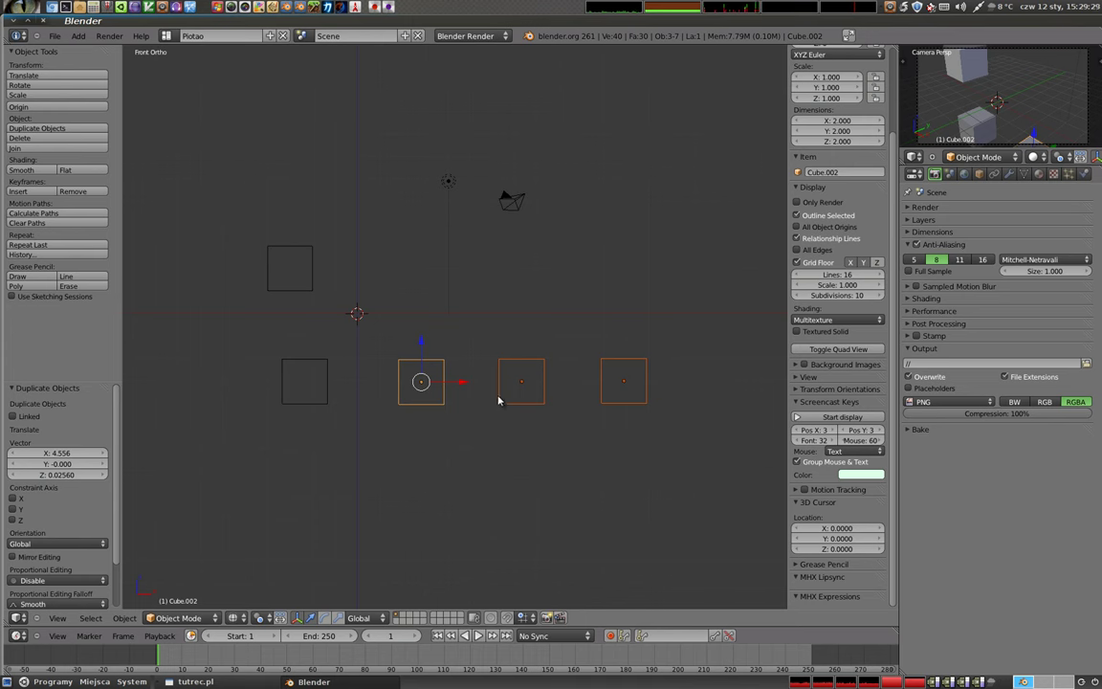
shift+right_click(498, 400)
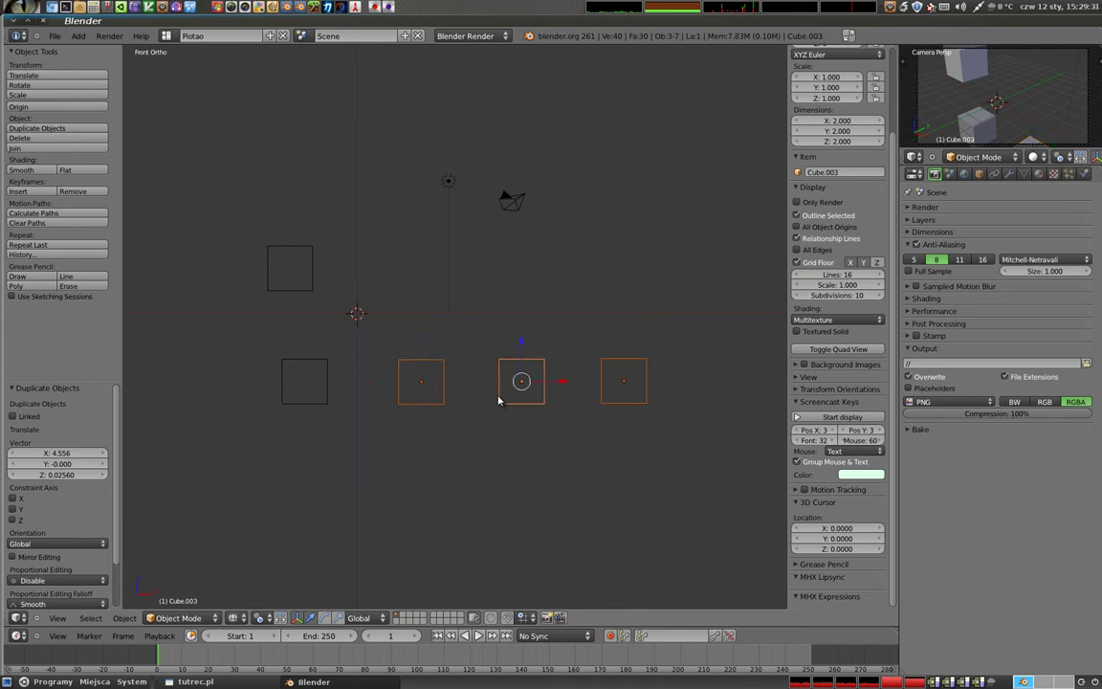
shift+right_click(602, 398)
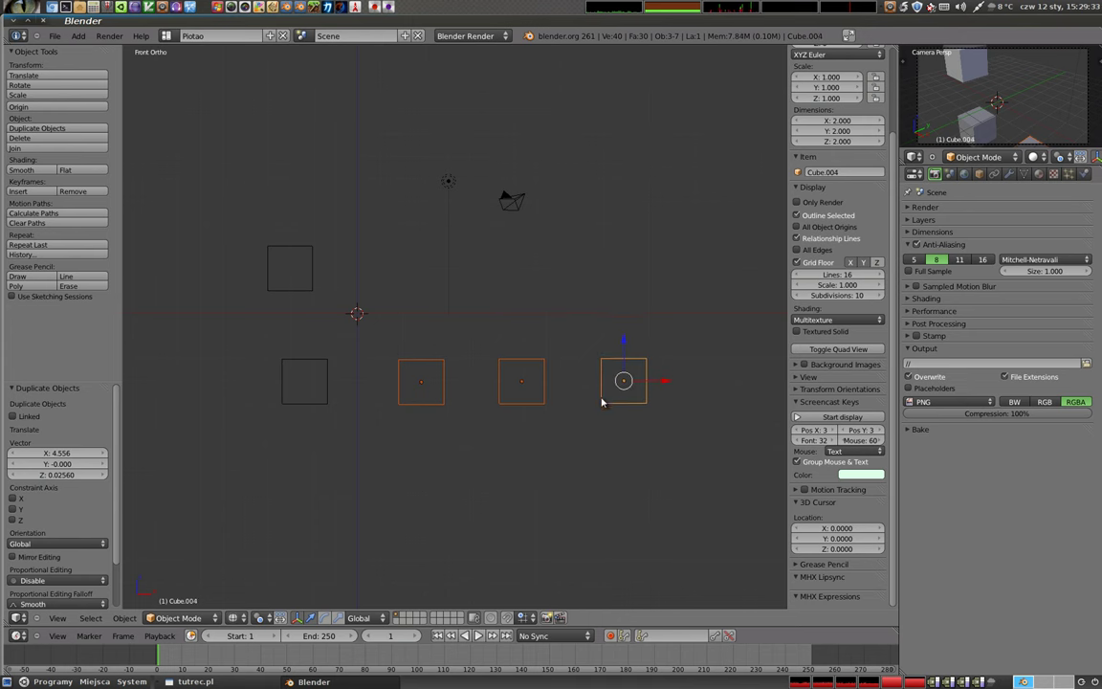
shift+right_click(532, 387)
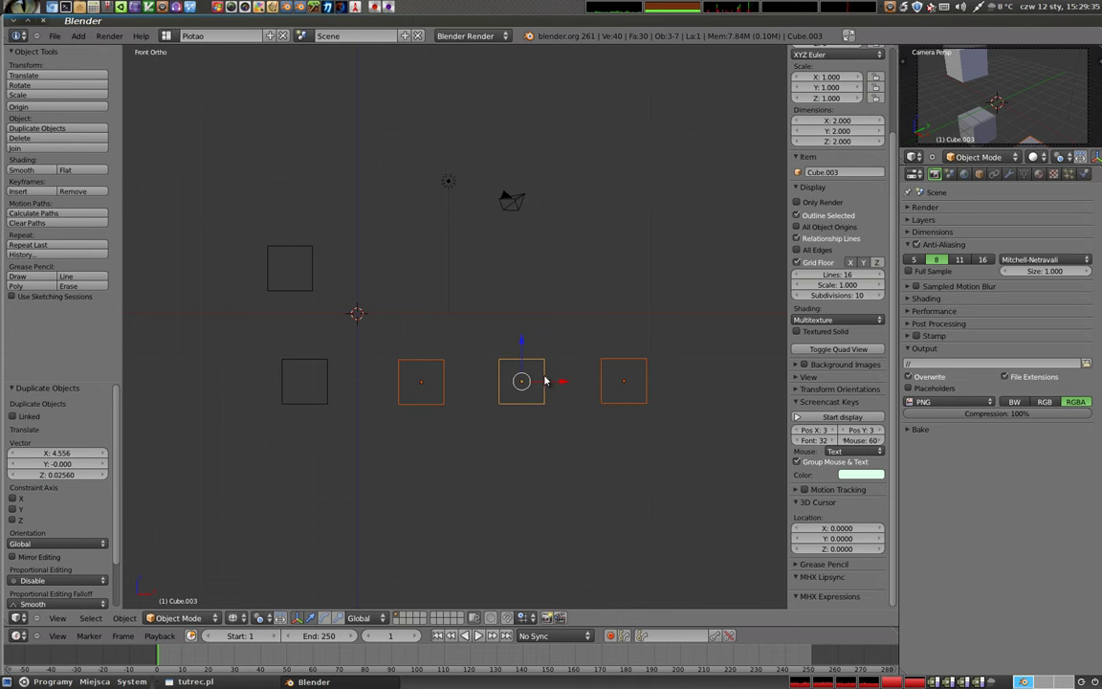
shift+right_click(447, 385)
shift+right_click(514, 387)
shift+right_click(603, 386)
shift+right_click(547, 388)
shift+right_click(445, 382)
- Reselect the three right-hand cubes and rotate around the right one, ending with them aligned
key(a)
key(a)
right_click(442, 392)
shift+right_click(512, 387)
shift+right_click(605, 385)
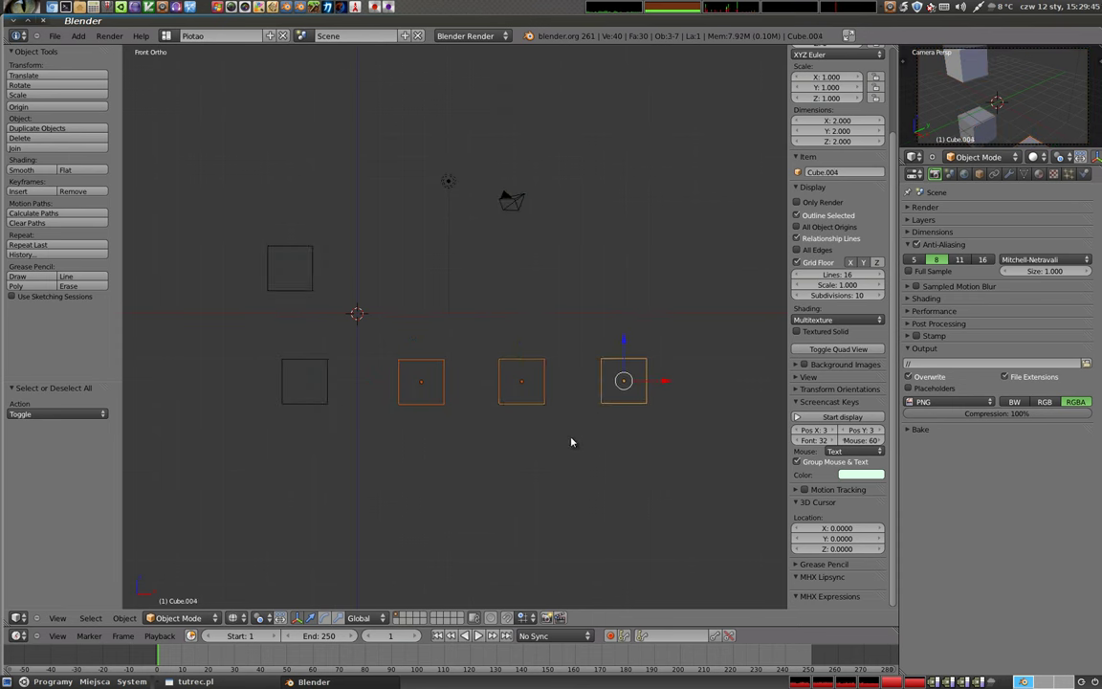
shift+right_click(538, 391)
key(r)
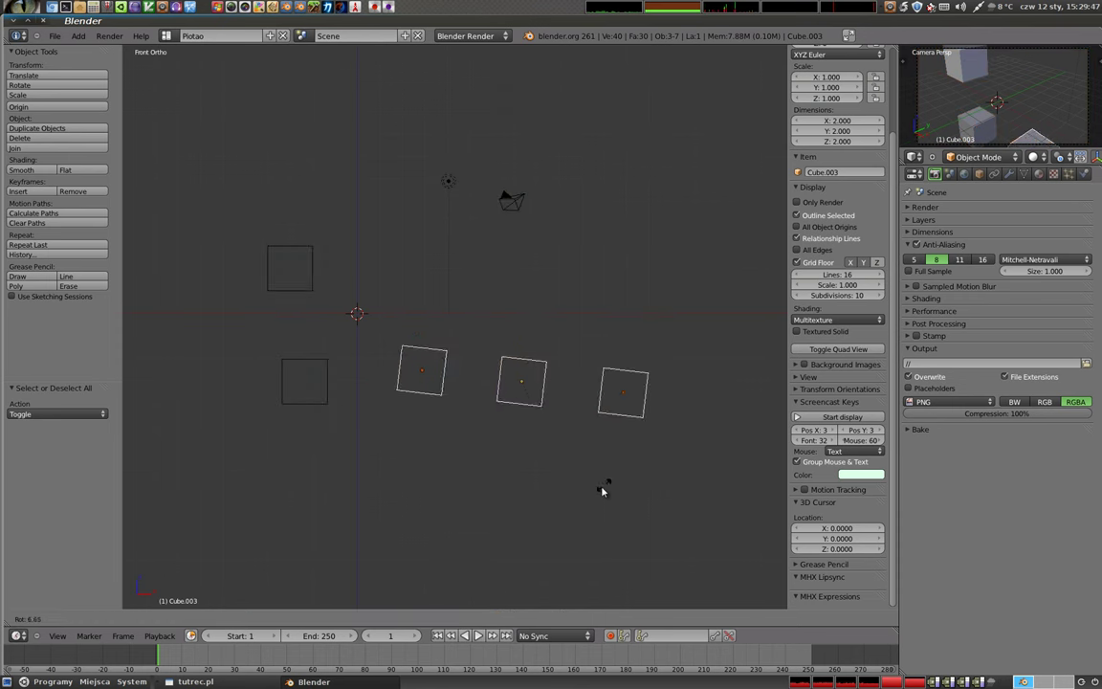
right_click(596, 444)
shift+right_click(612, 399)
key(r)
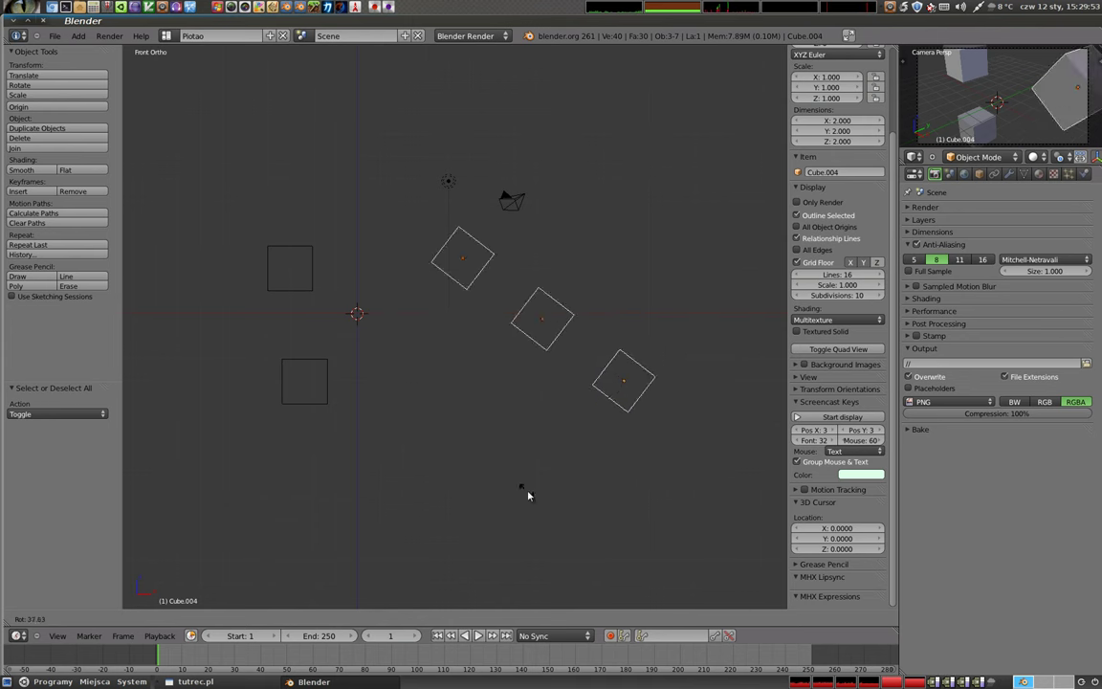
click(603, 489)
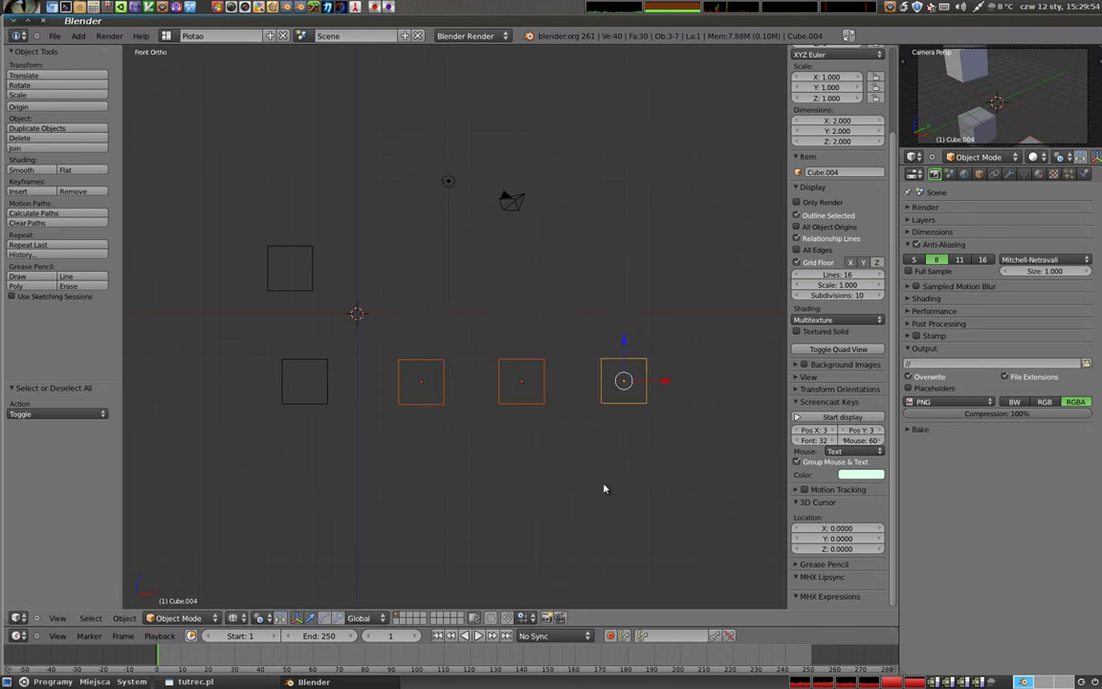
- Set Pivot Point to Individual Origins and test a rotation, cancelling it
click(259, 617)
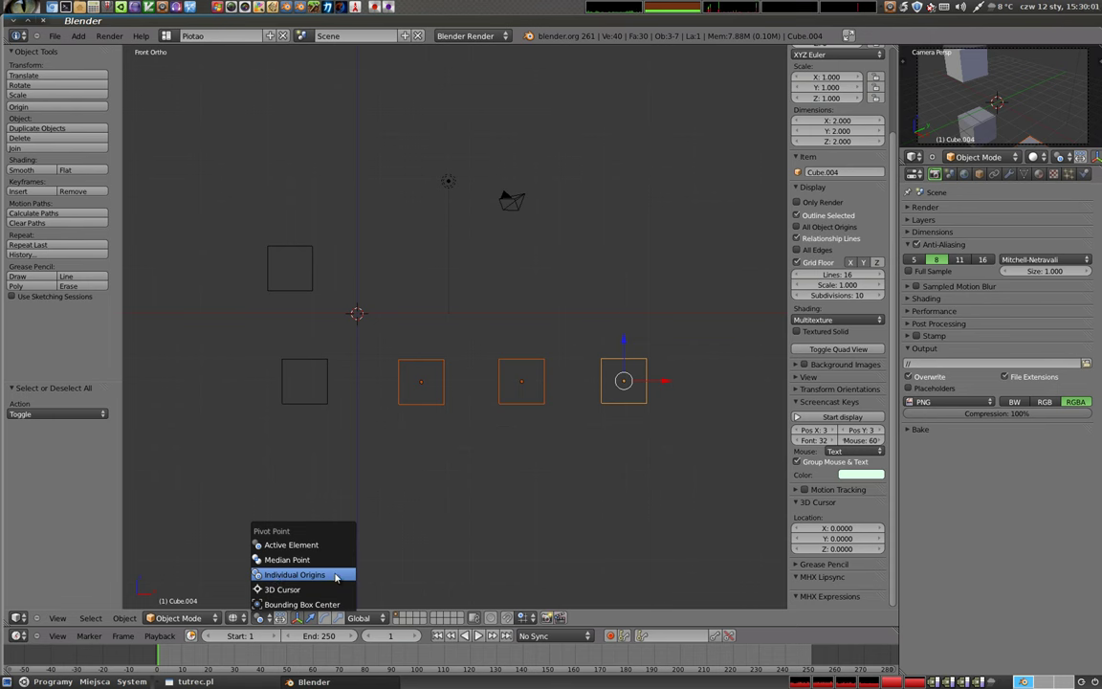
click(336, 575)
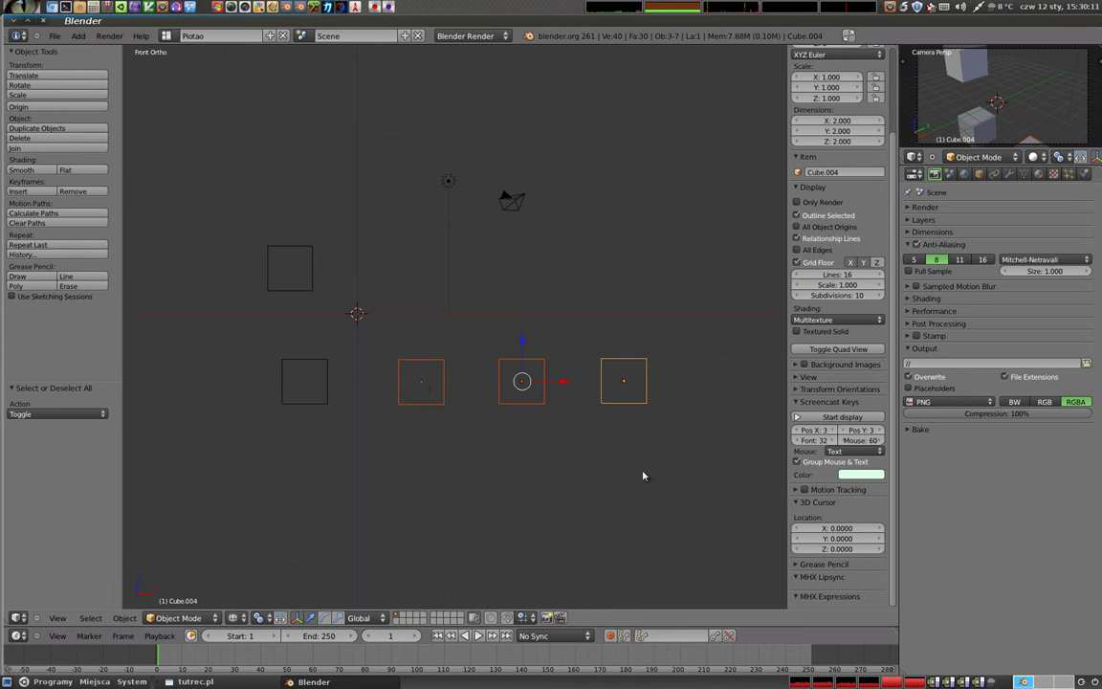
key(r)
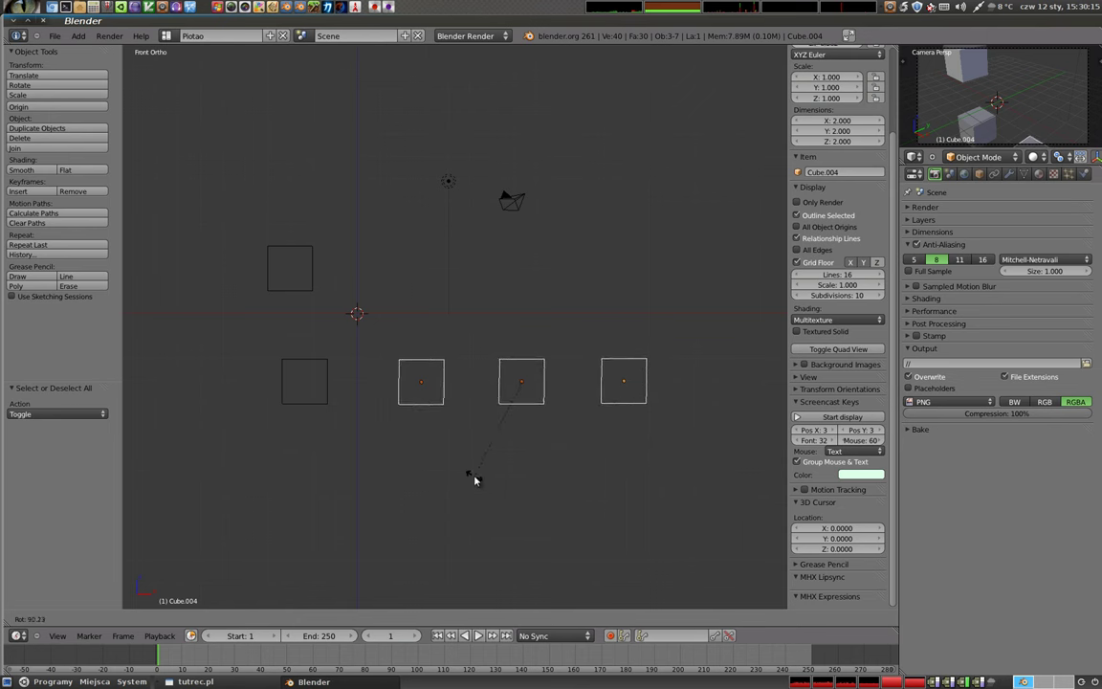
key(Escape)
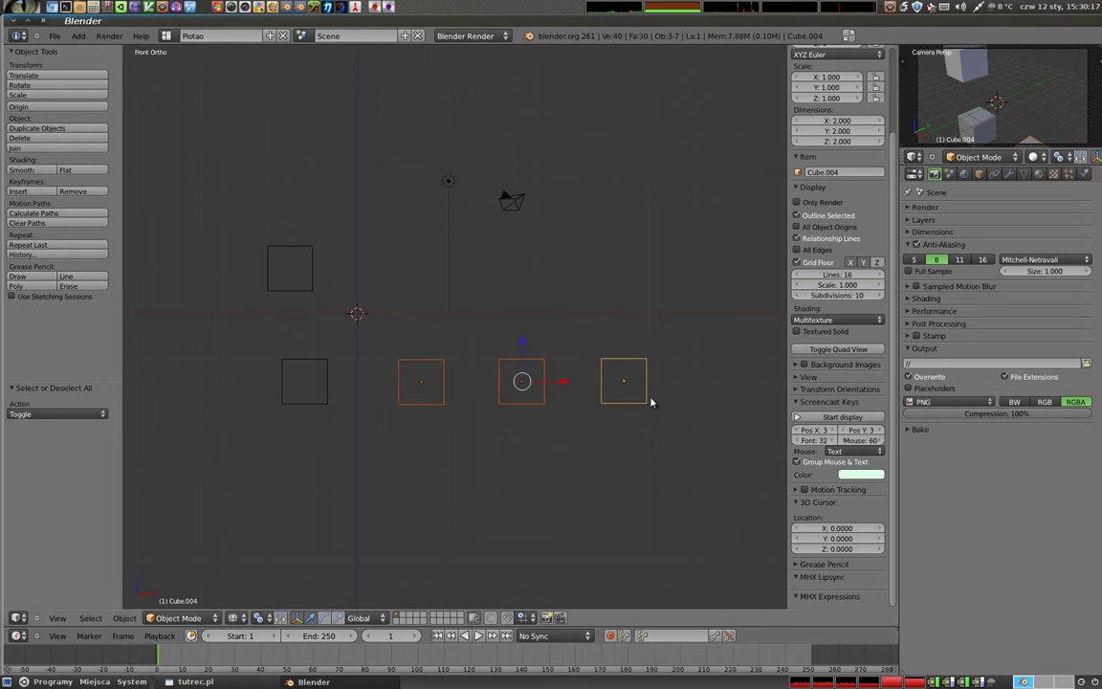
- Add the left cube and rotate all four bottom-row cubes 90° in place
shift+click(297, 368)
key(r)
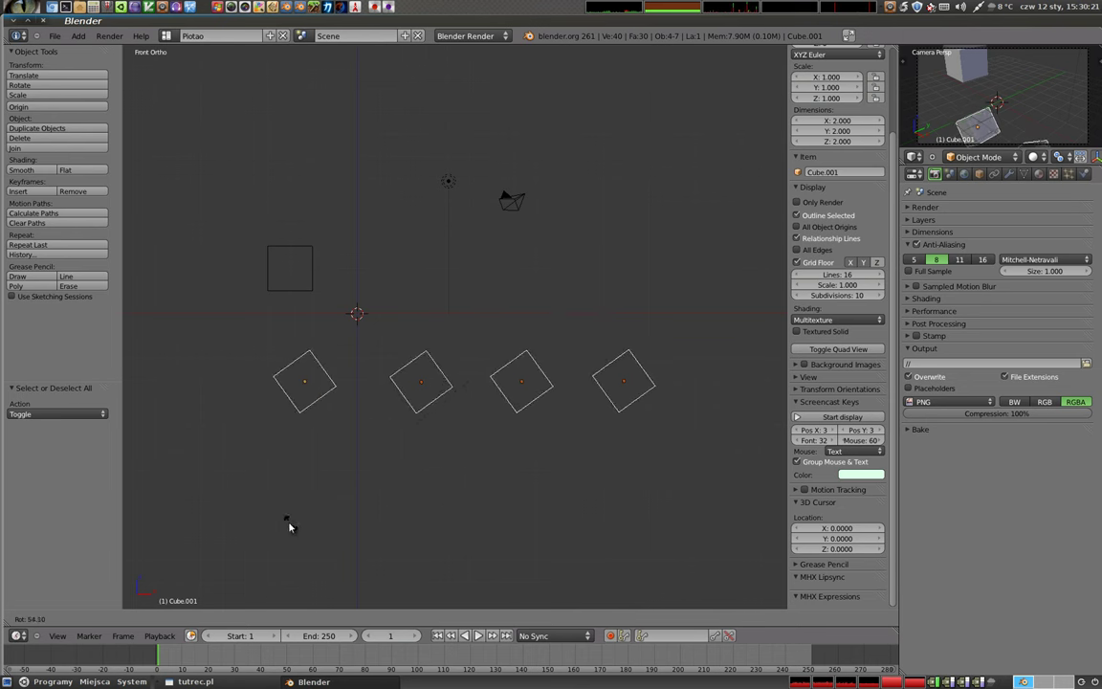
click(271, 389)
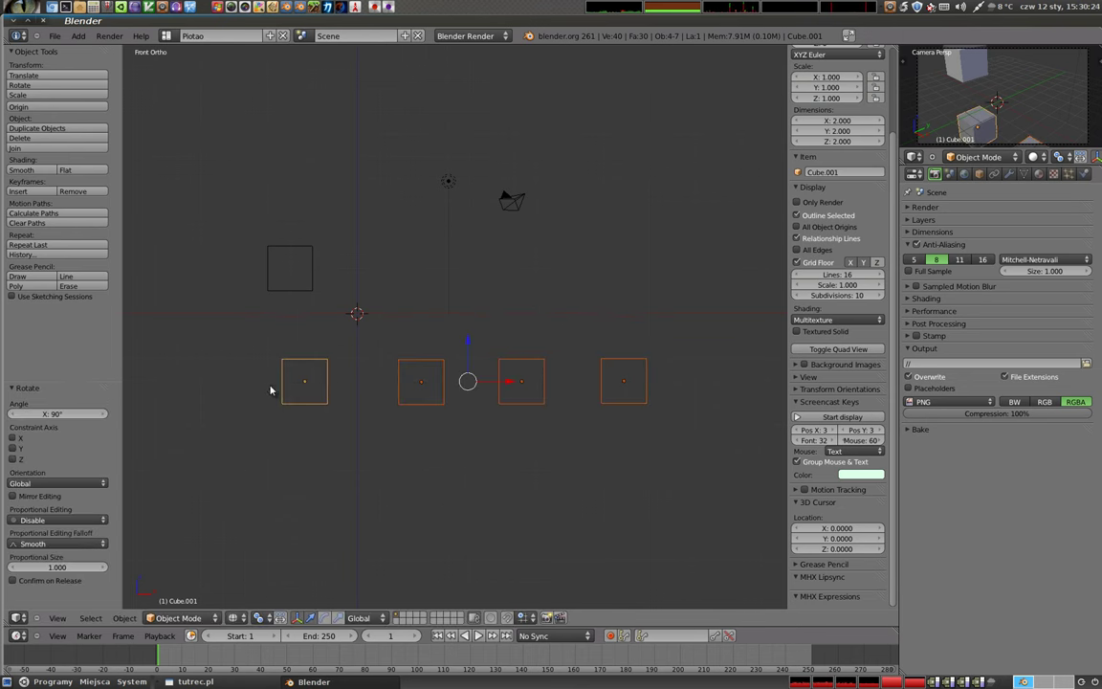
click(260, 617)
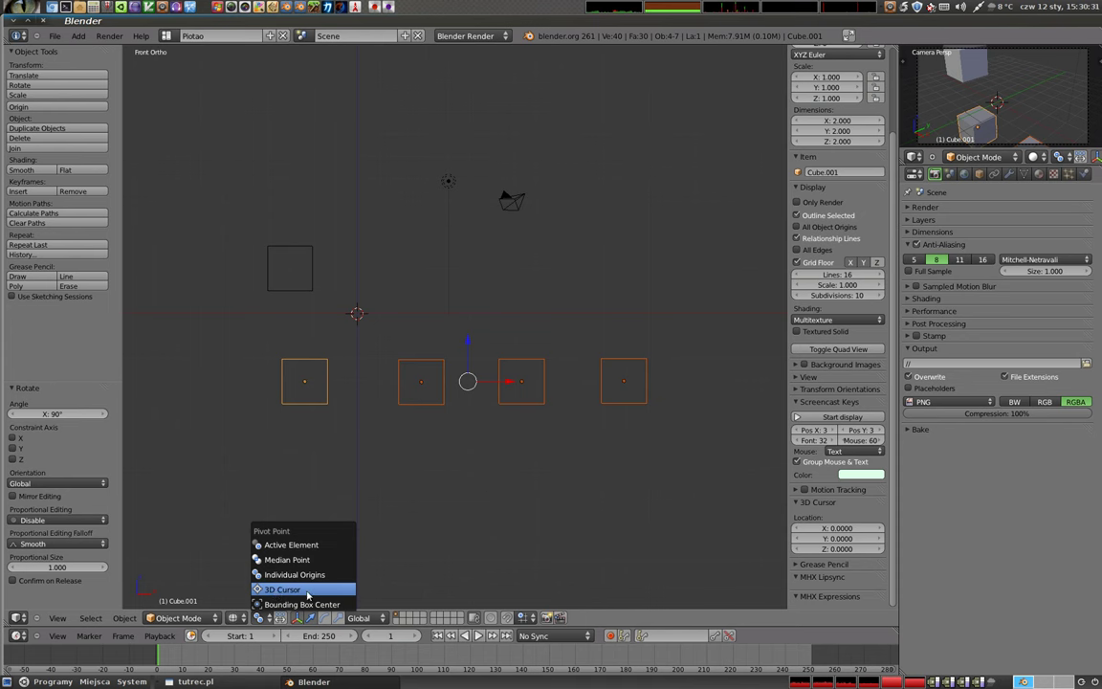
- Use 3D Cursor as pivot, place the cursor at X 1, Z 2, and rotate the cubes around it
click(310, 595)
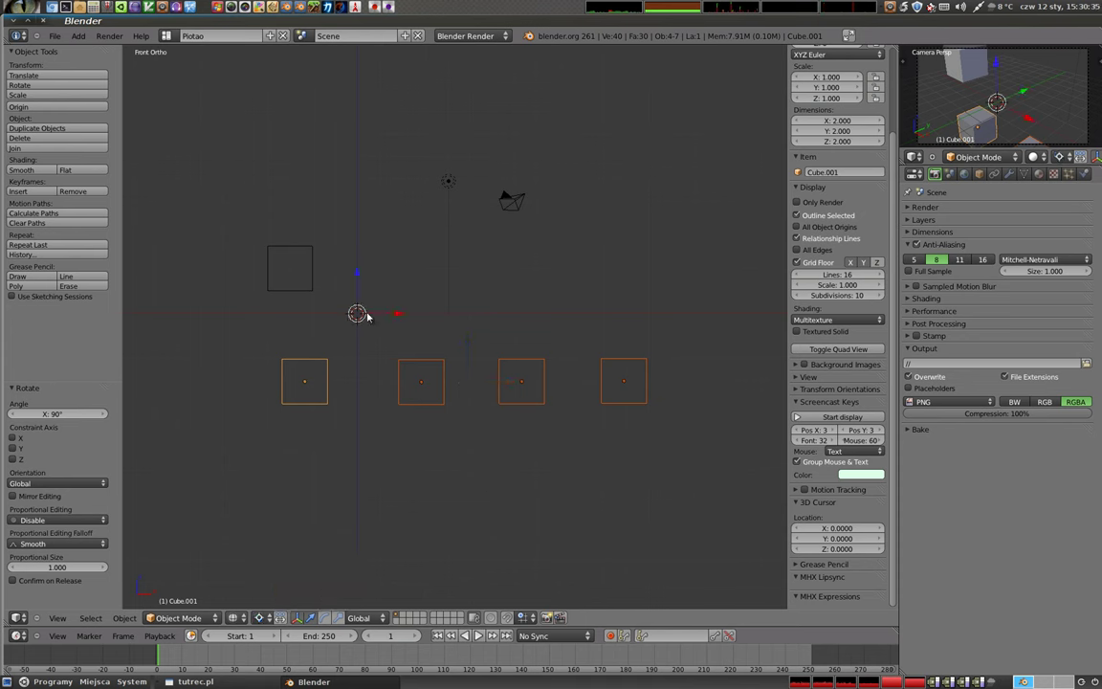
click(842, 550)
text(2)
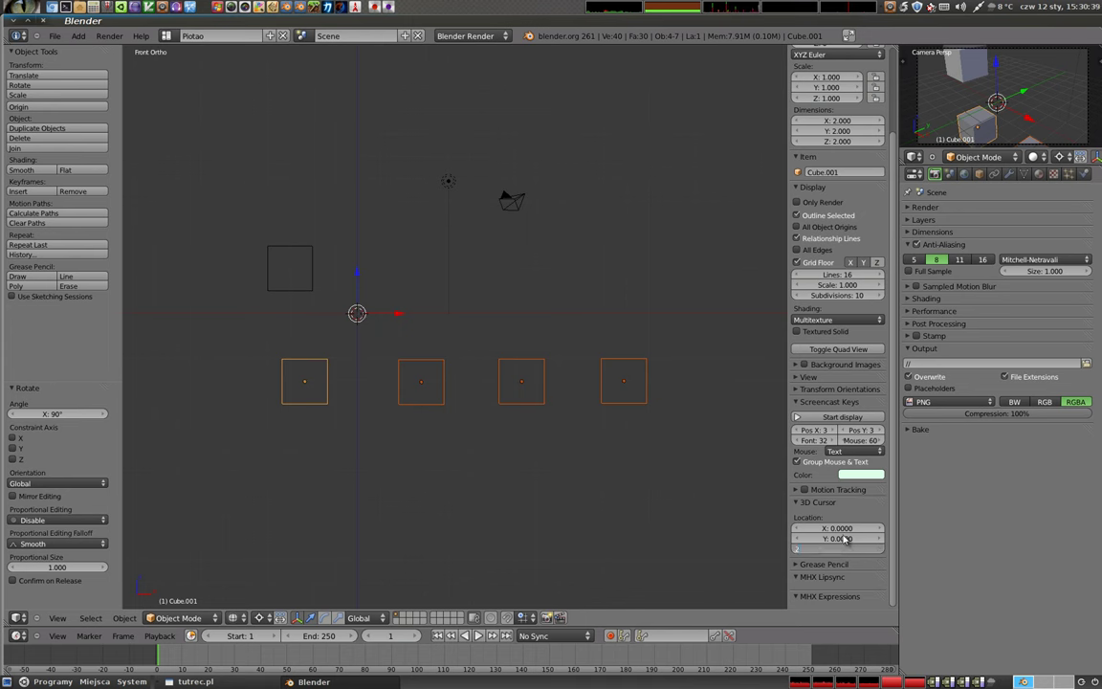
key(Return)
click(844, 529)
text(1)
key(Return)
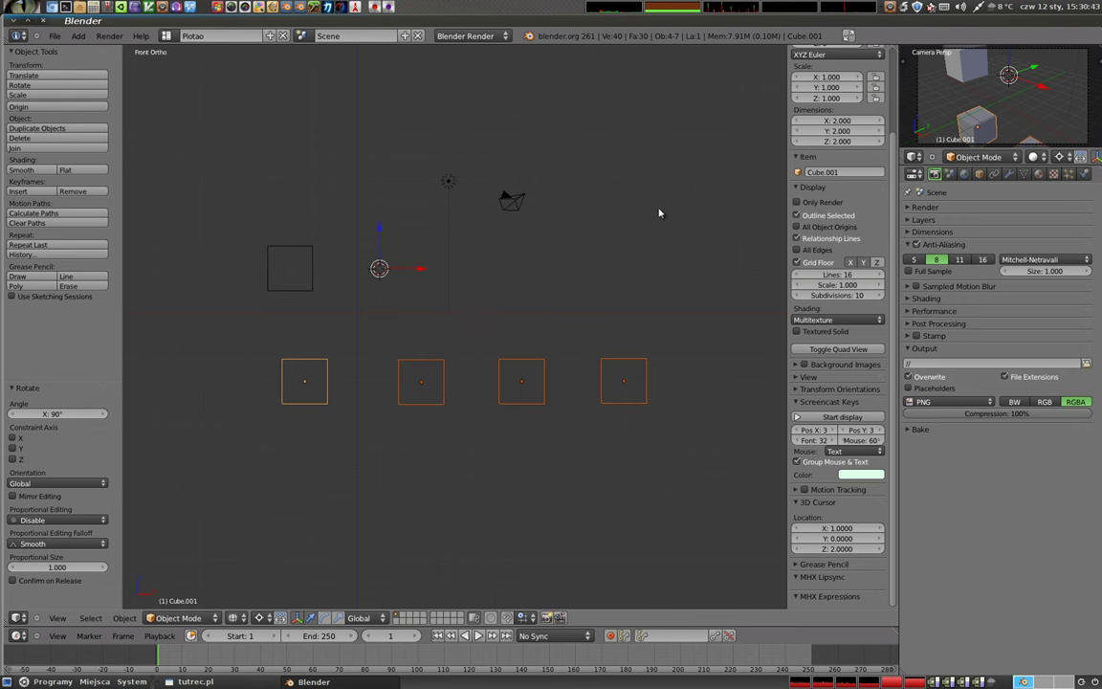
key(r)
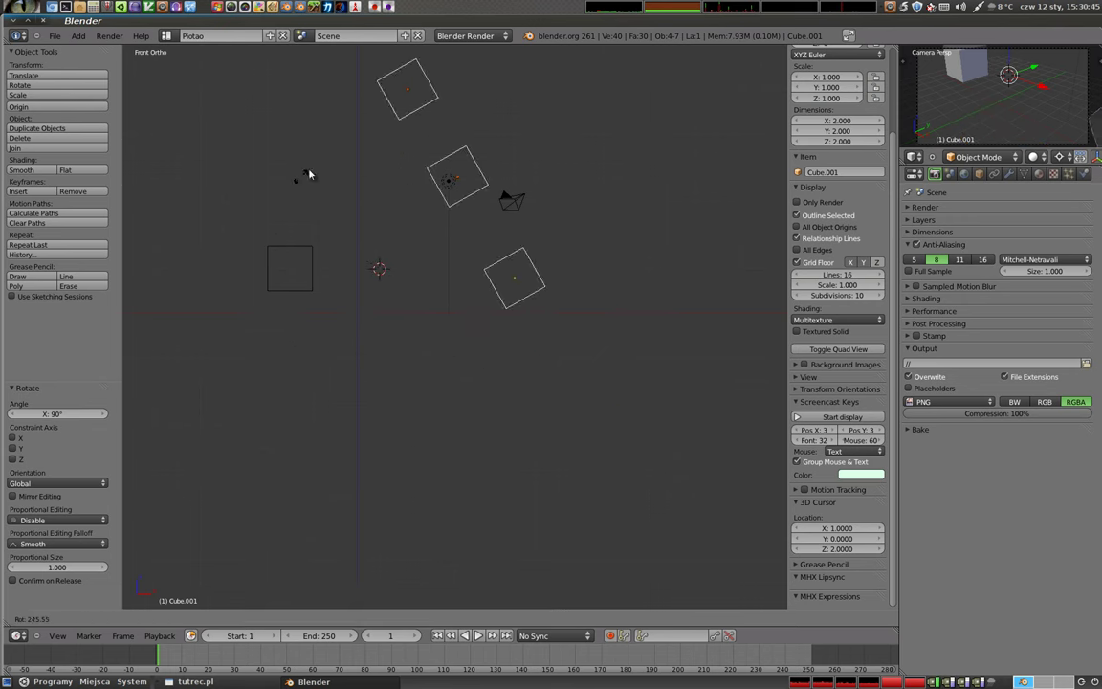
click(552, 340)
key(s)
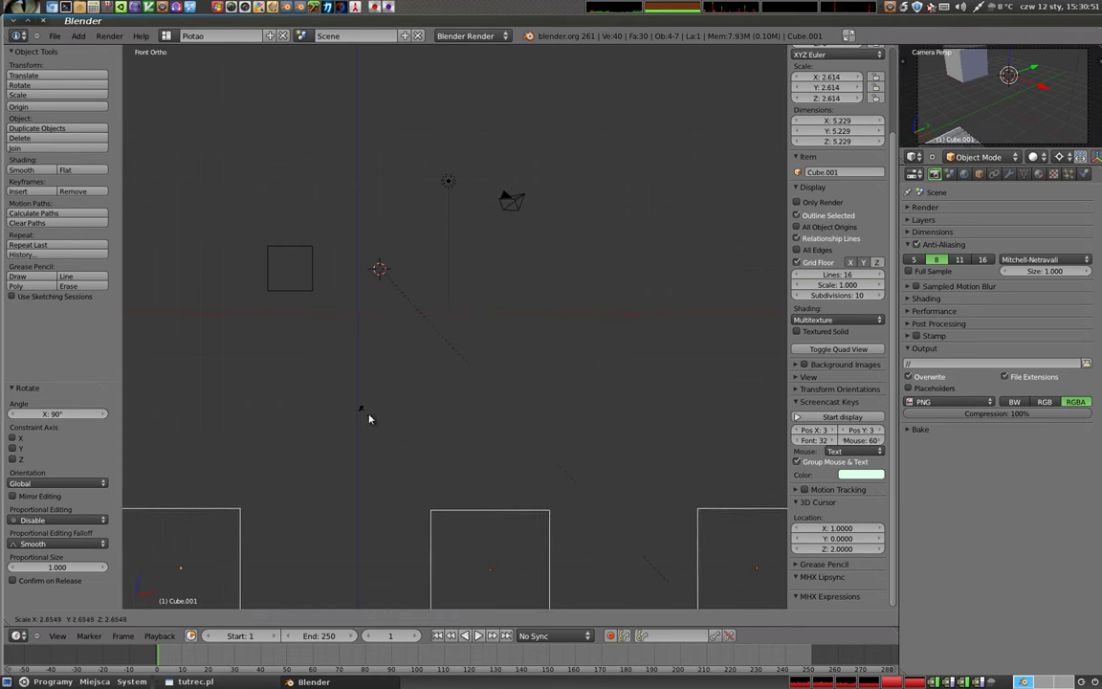
key(Escape)
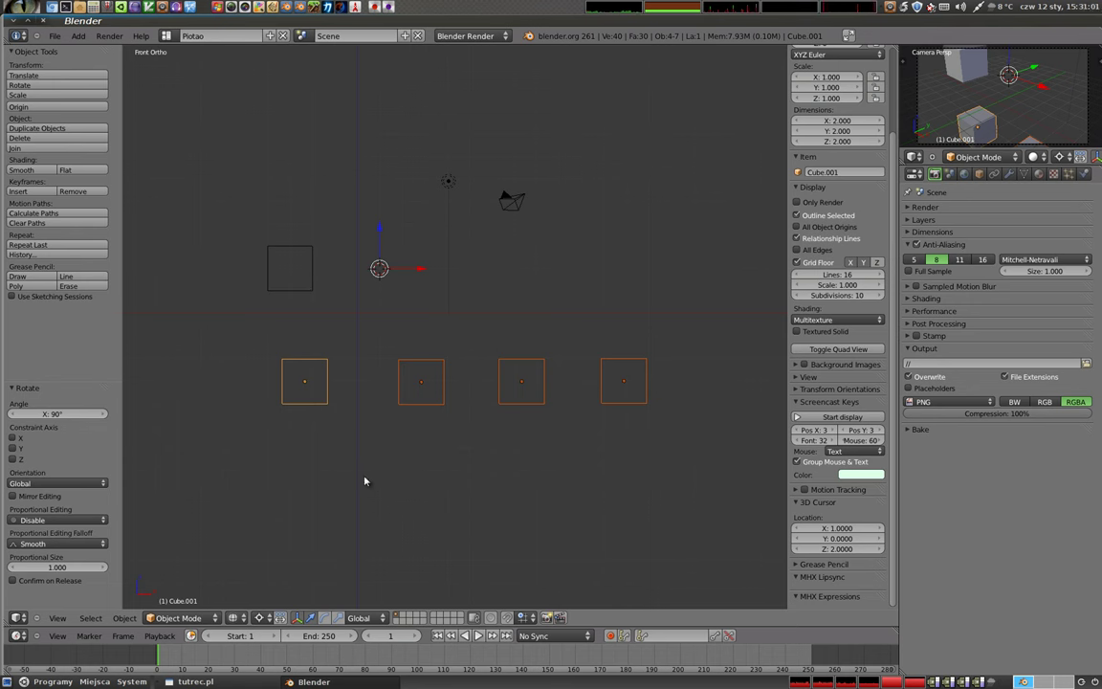
- Snap the 3D cursor to the top-left cube's centre with Cursor to Selected
right_click(308, 284)
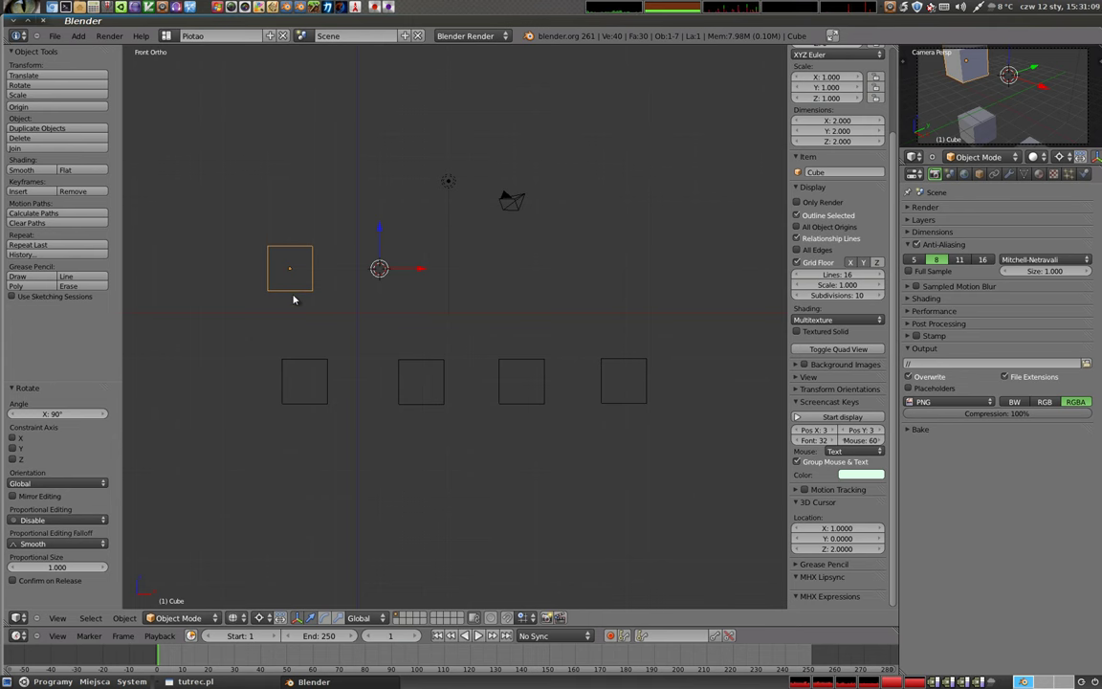
key(shift+s)
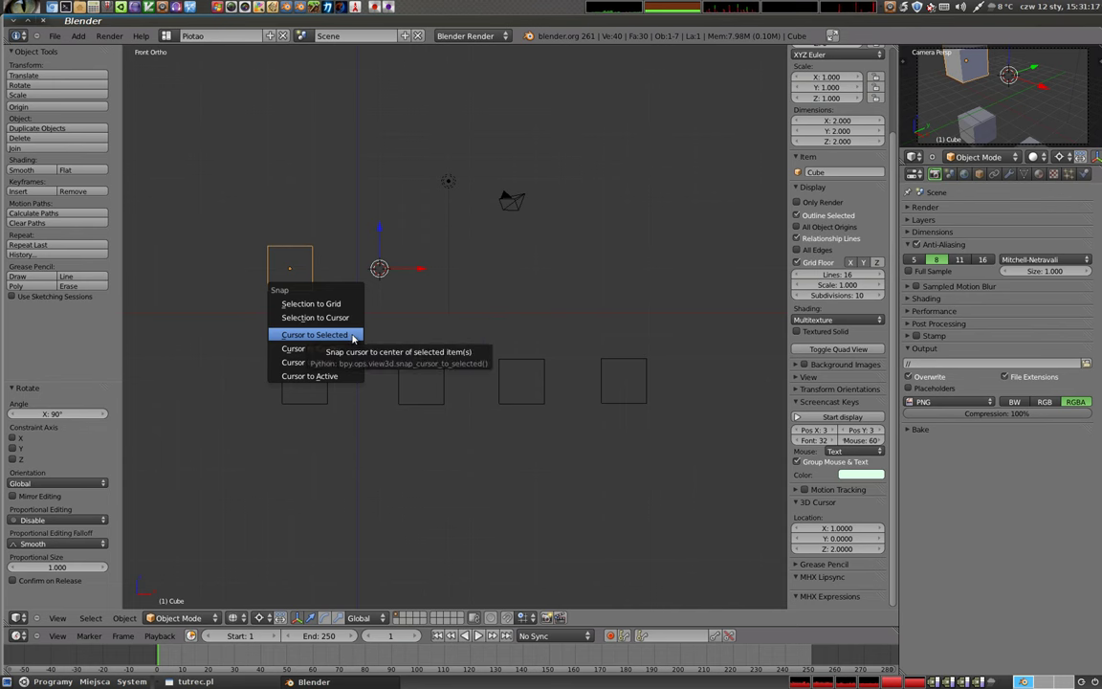
click(353, 335)
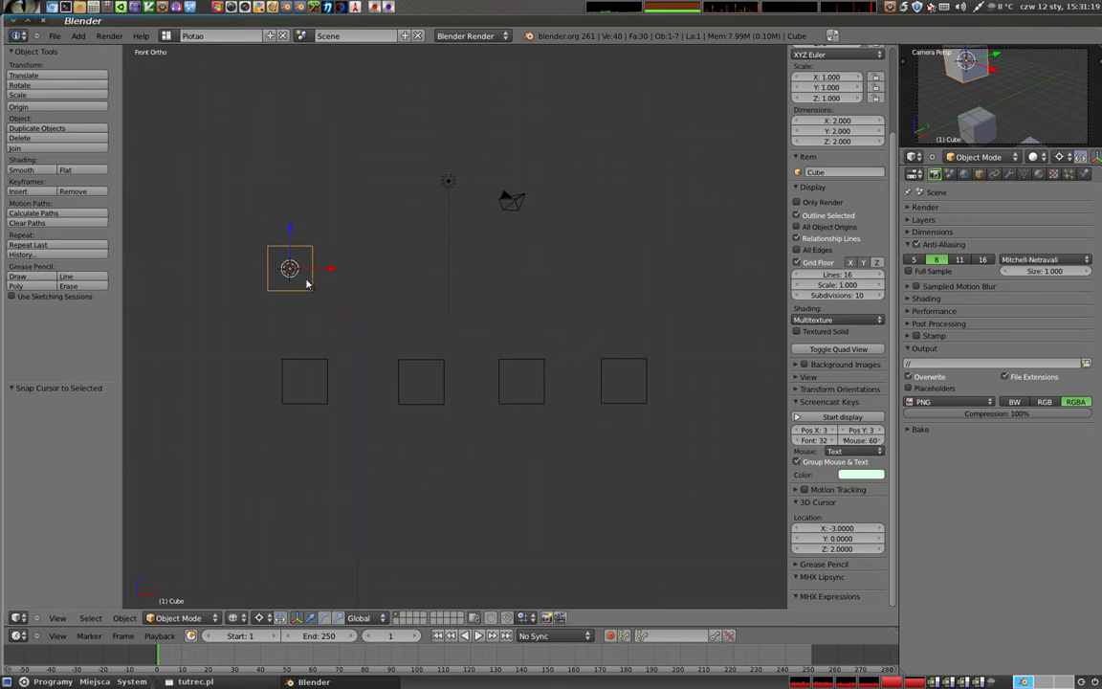
- Select the four lower cubes and trial-rotate them around the 3D cursor, leaving them upright
right_click(311, 388)
shift+right_click(407, 391)
shift+right_click(506, 398)
shift+right_click(603, 398)
key(r)
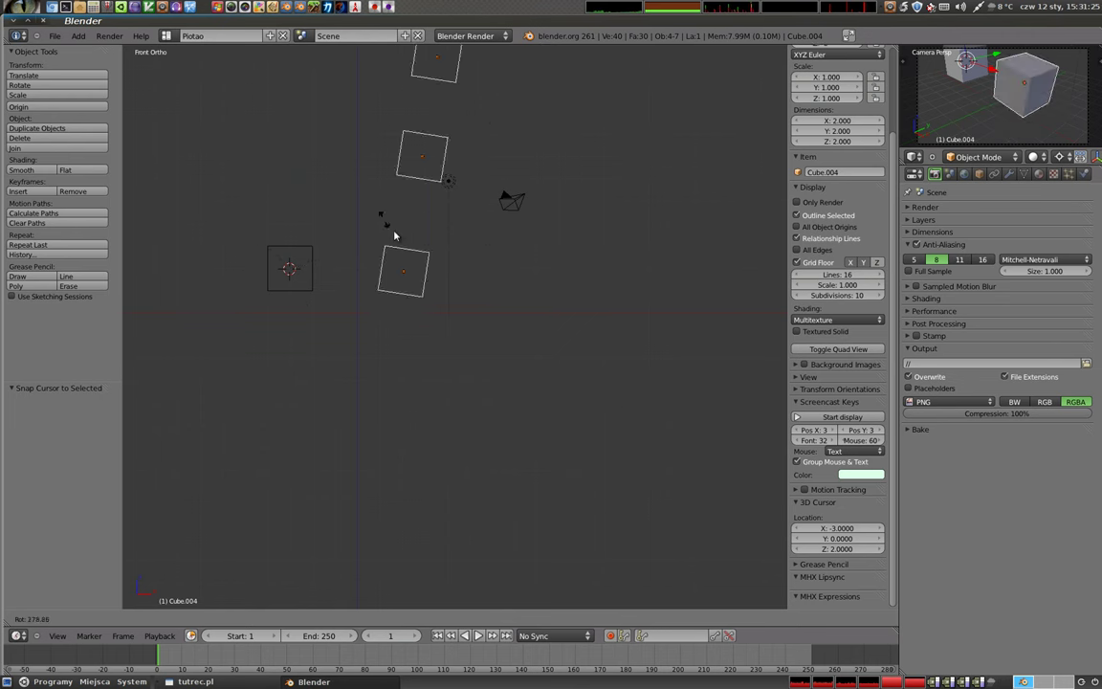
click(376, 399)
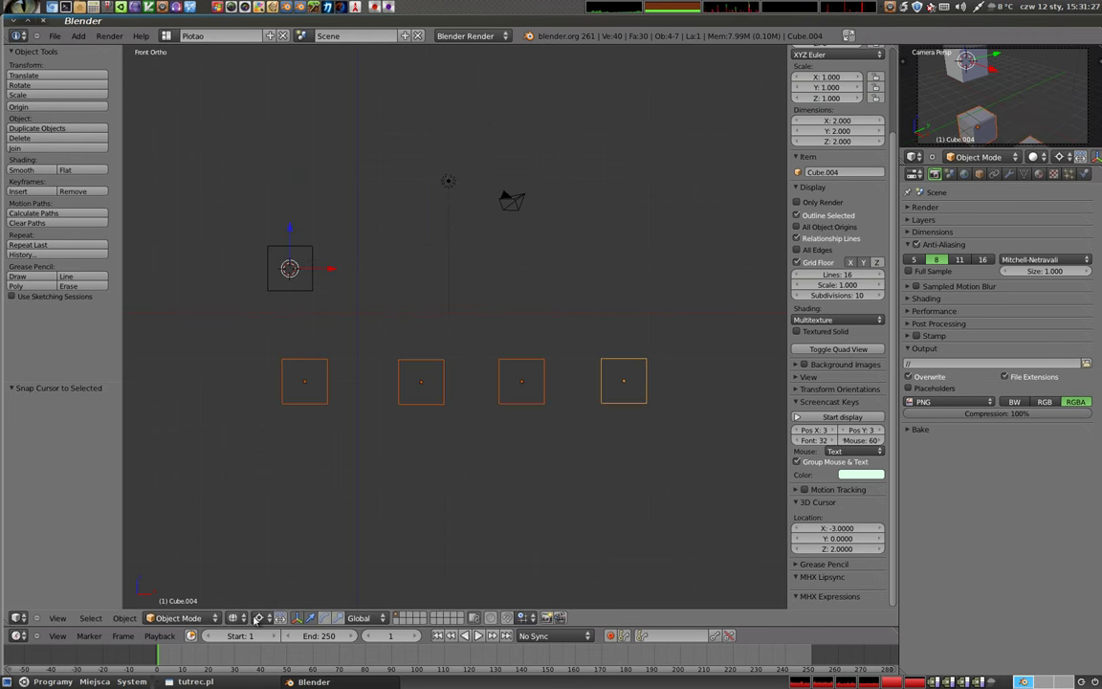
- Try the Bounding Box Center pivot, then switch the pivot point to Median Point
click(259, 618)
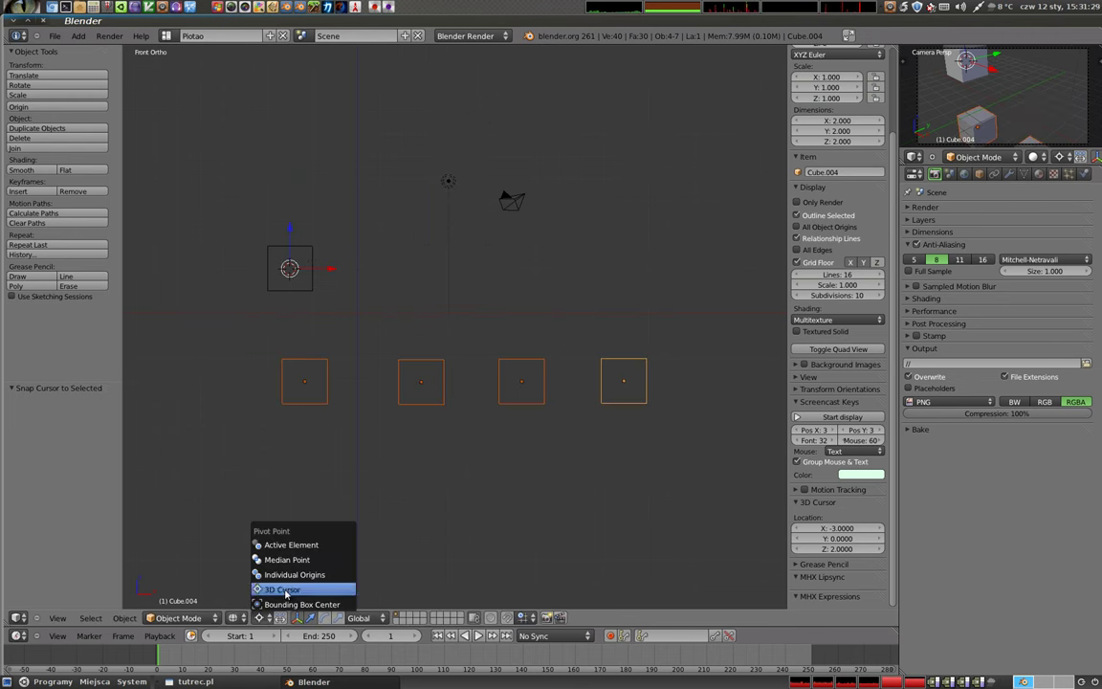
click(320, 606)
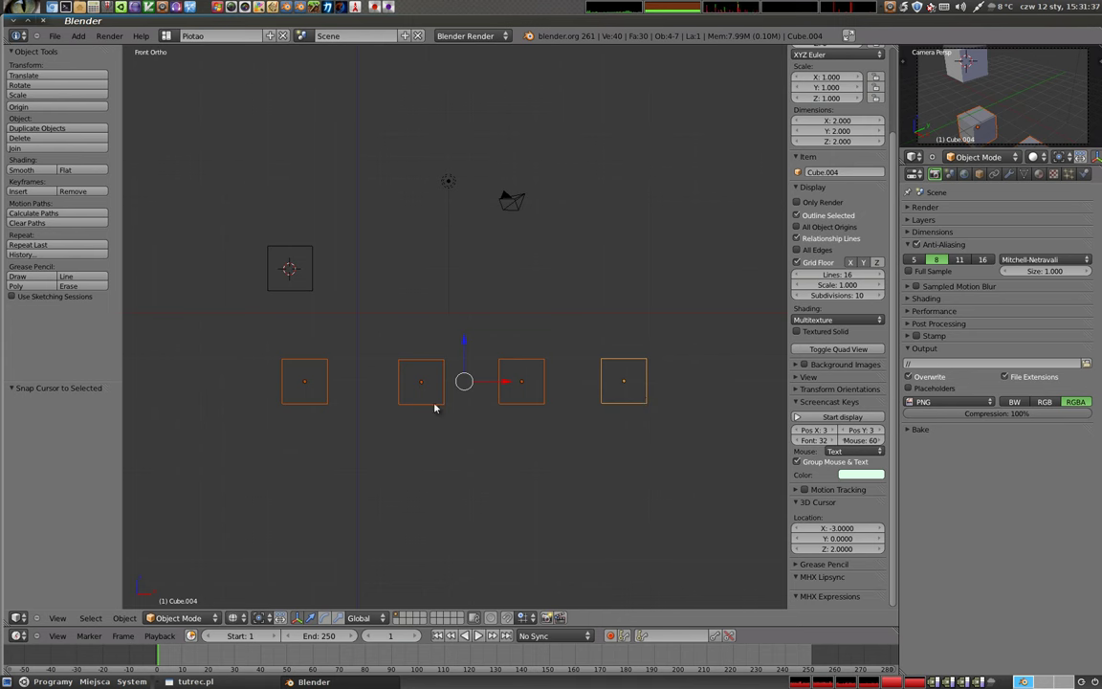
click(261, 617)
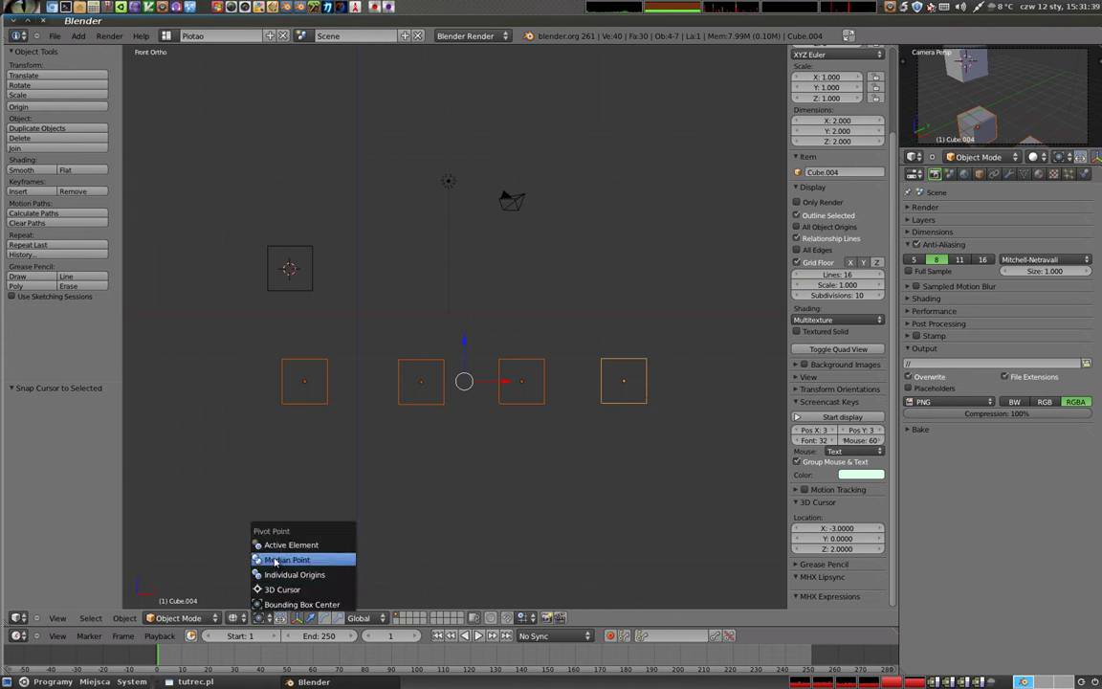
click(285, 560)
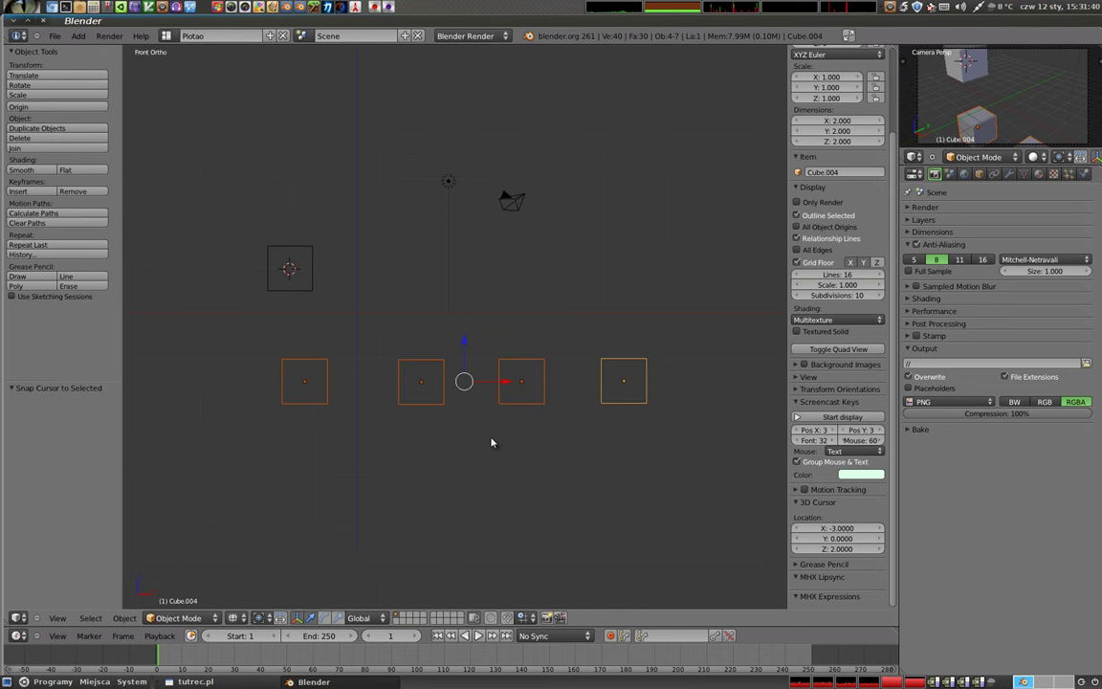
- Select the four lower cubes and set the pivot point to Median Point
right_click(323, 384)
shift+right_click(421, 385)
shift+right_click(522, 385)
shift+right_click(611, 390)
click(260, 617)
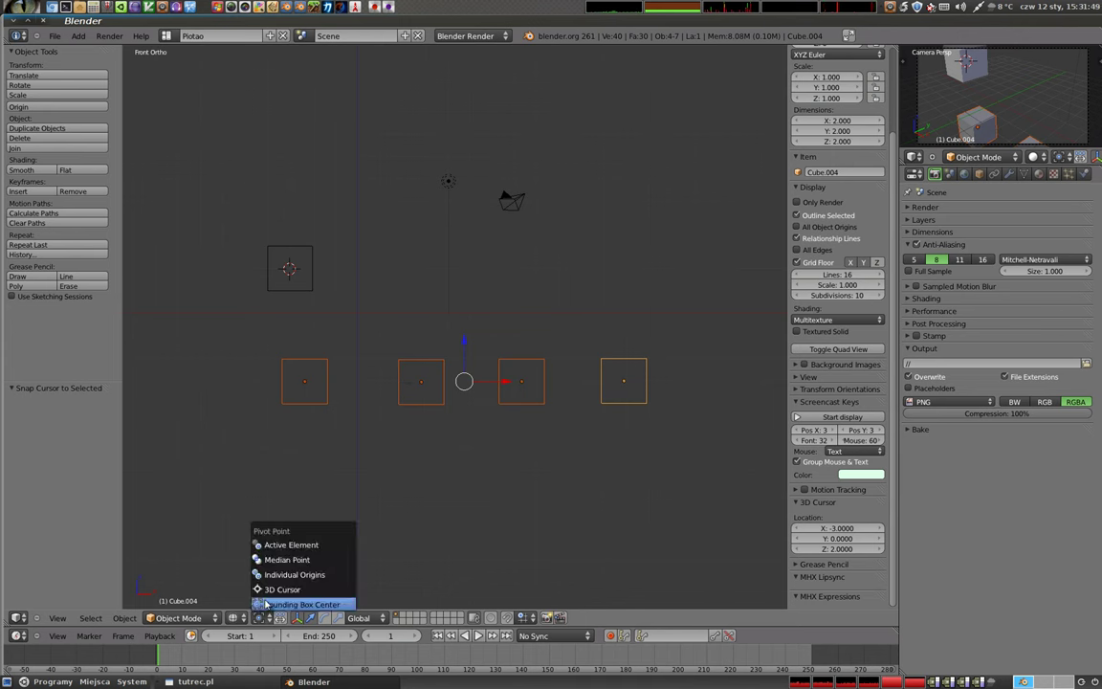
click(278, 556)
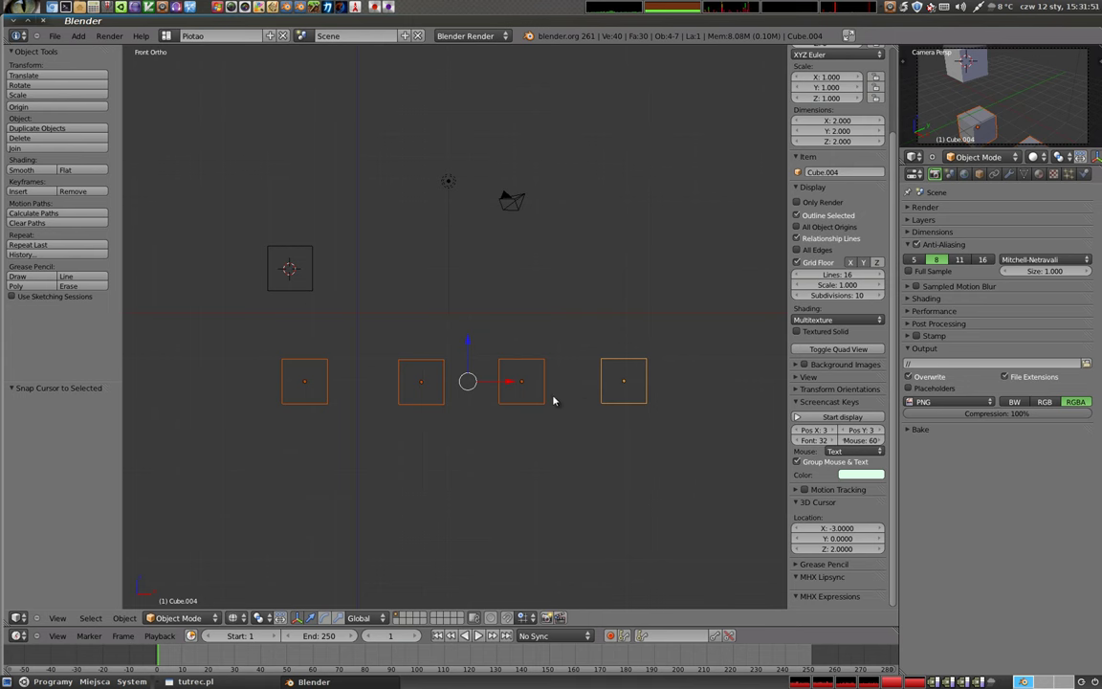
- Add the top-left cube, set the pivot to Bounding Box Center, and box-select the cubes
shift+right_click(303, 296)
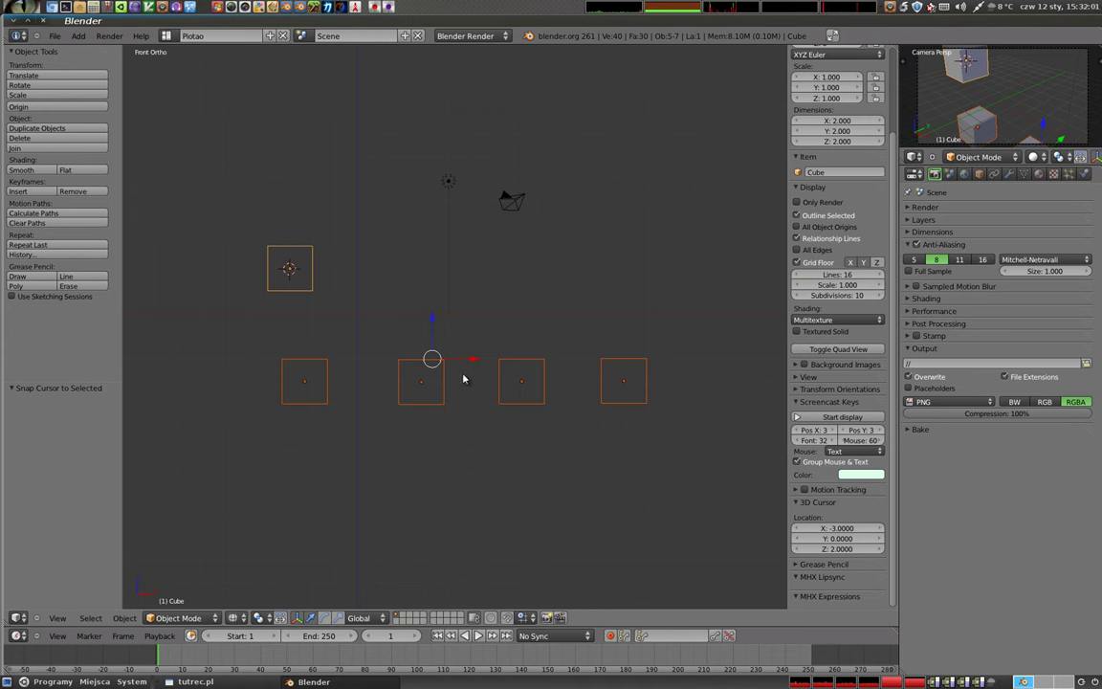
click(260, 617)
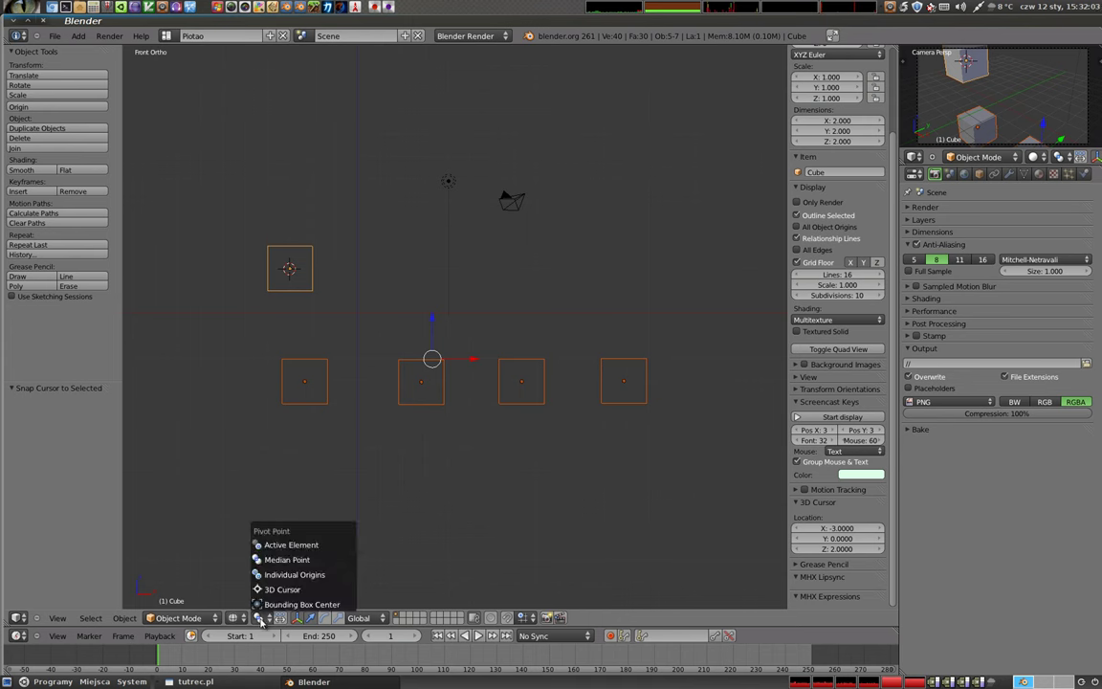
click(339, 608)
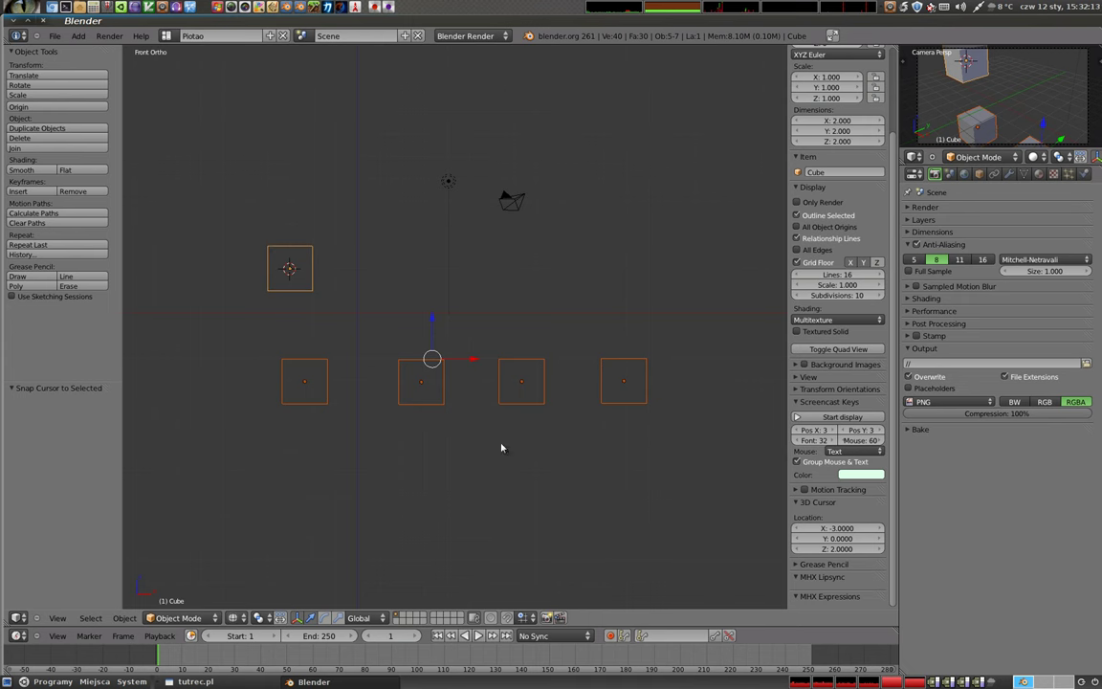
key(b)
mouse_move(265, 244)
mouse_down()
mouse_move(441, 337)
mouse_move(648, 409)
mouse_up()
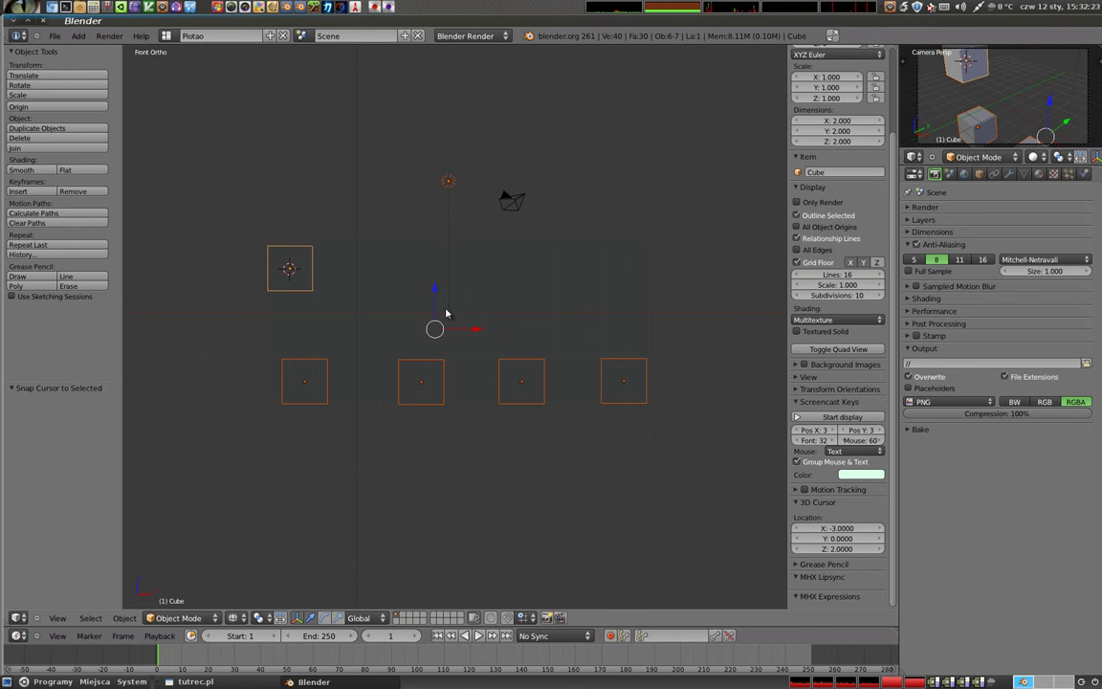
- Deselect everything, then select all five cubes with the rightmost lower cube active
key(a)
right_click(300, 280)
shift+right_click(311, 379)
shift+right_click(427, 376)
shift+right_click(513, 369)
shift+right_click(605, 375)
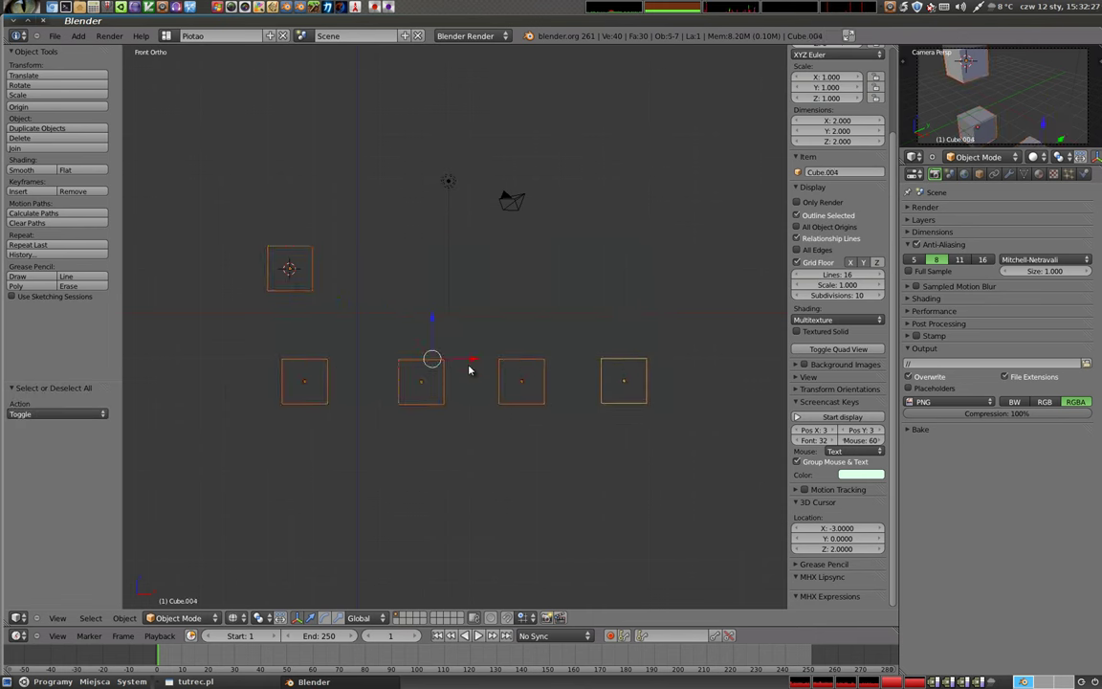
- Set the pivot to Bounding Box Center and trial-rotate all five cubes around it
click(258, 617)
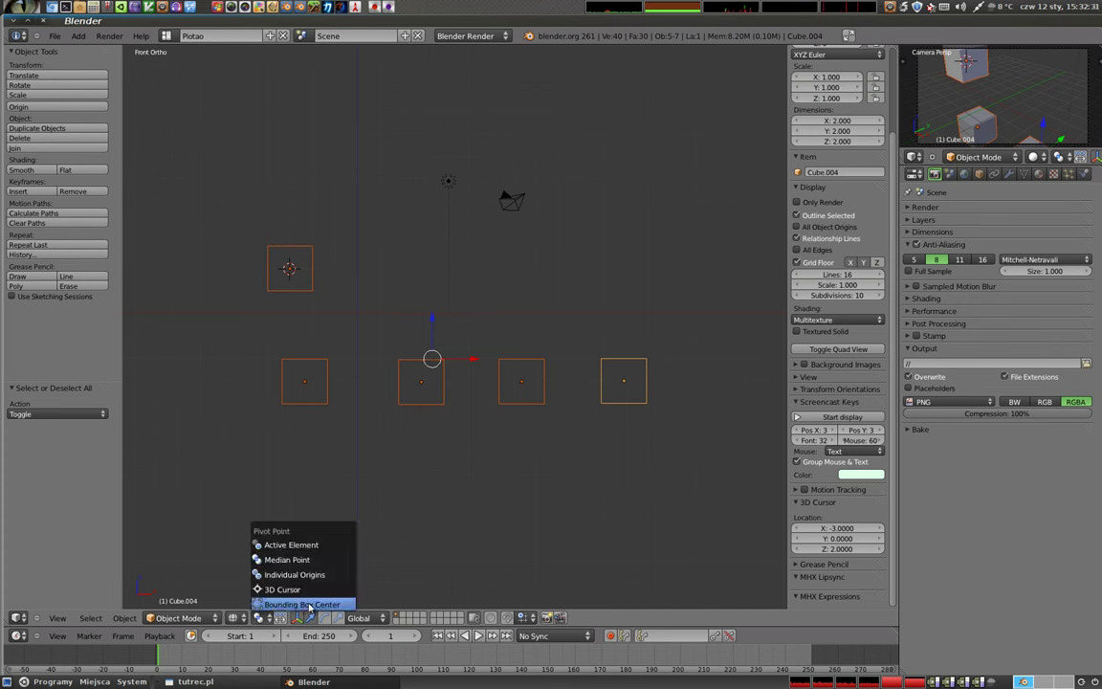
click(310, 605)
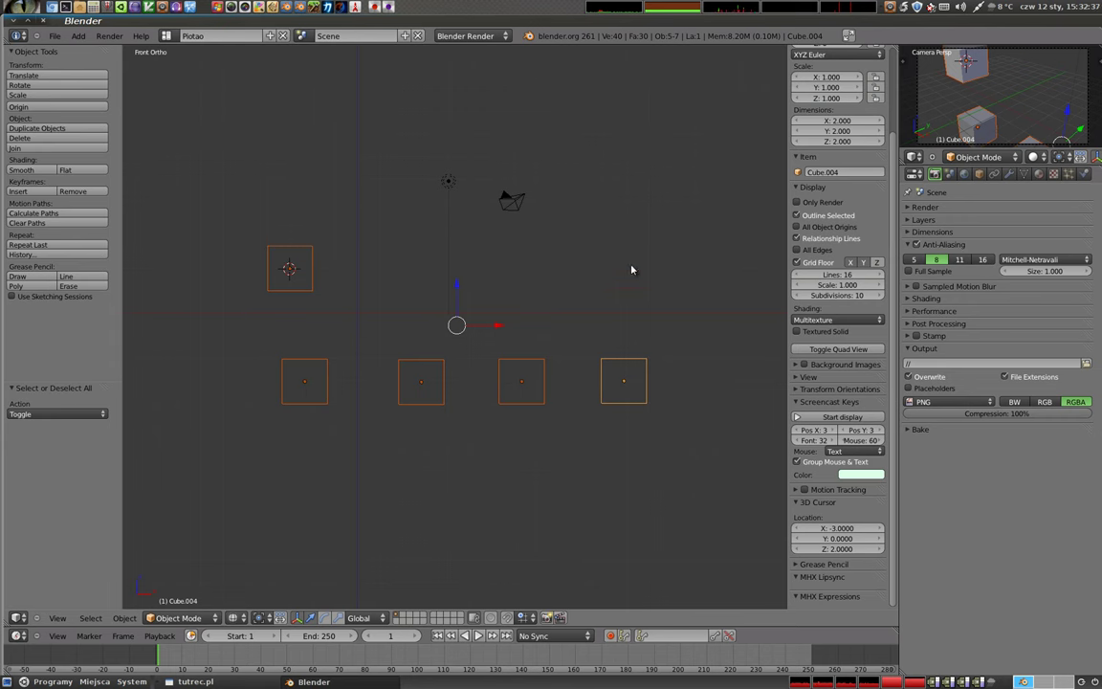
key(r)
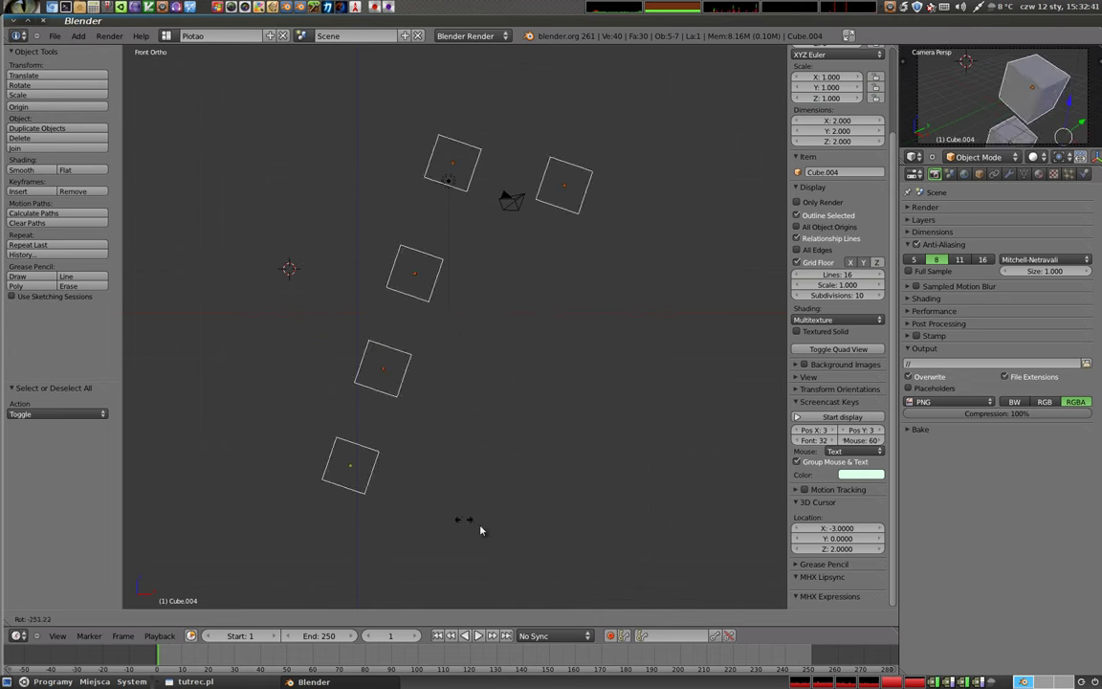
click(628, 255)
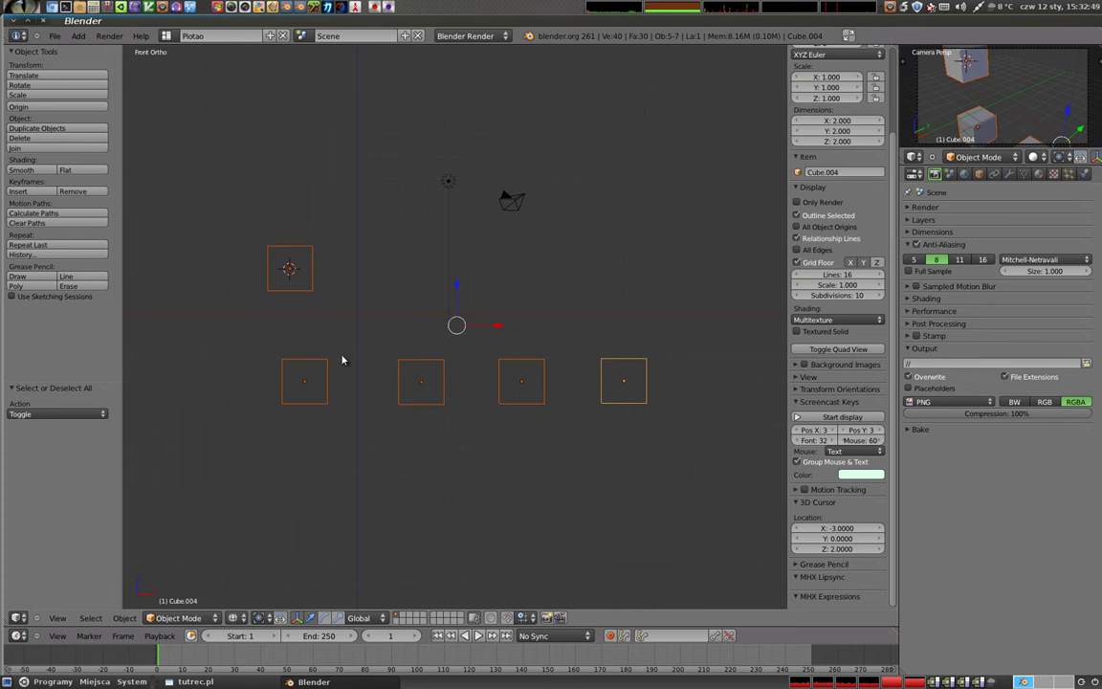
- Move the top-left, second lower and rightmost cubes to scattered positions
right_click(311, 283)
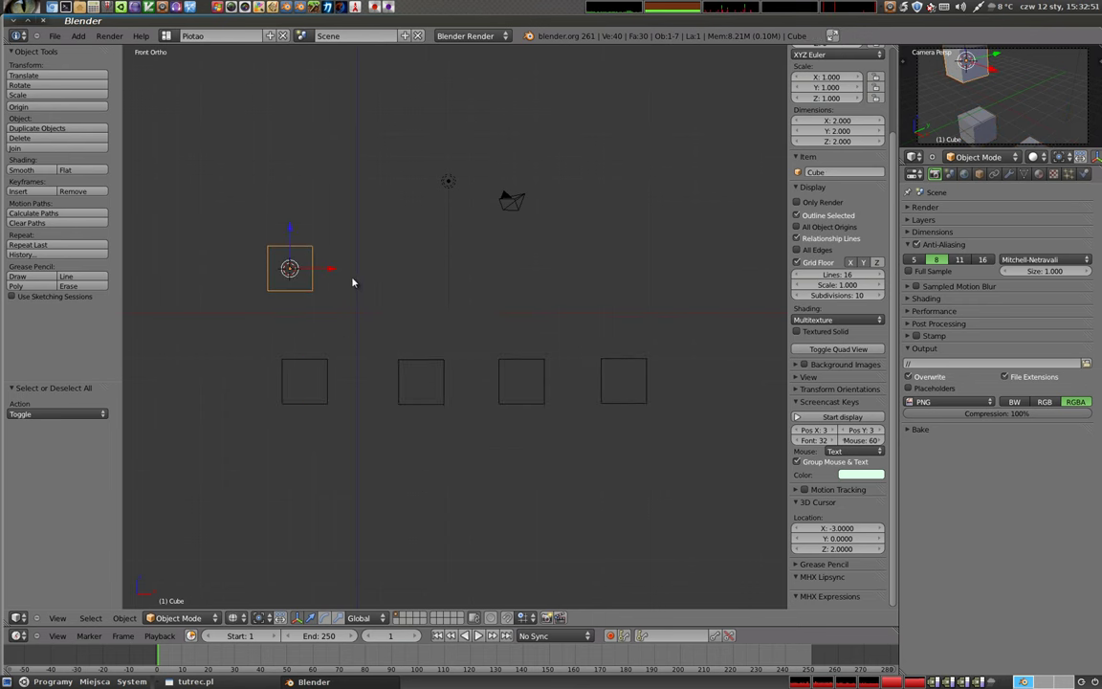
key(g)
click(279, 299)
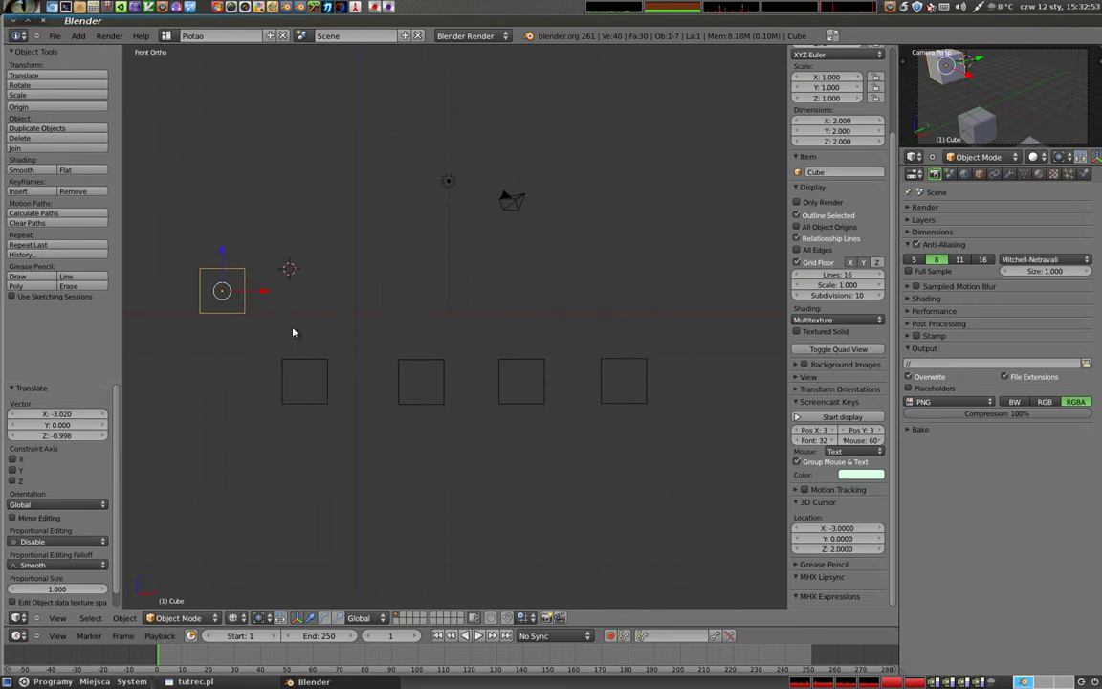
right_click(423, 392)
key(g)
click(430, 378)
right_click(618, 397)
key(g)
click(623, 288)
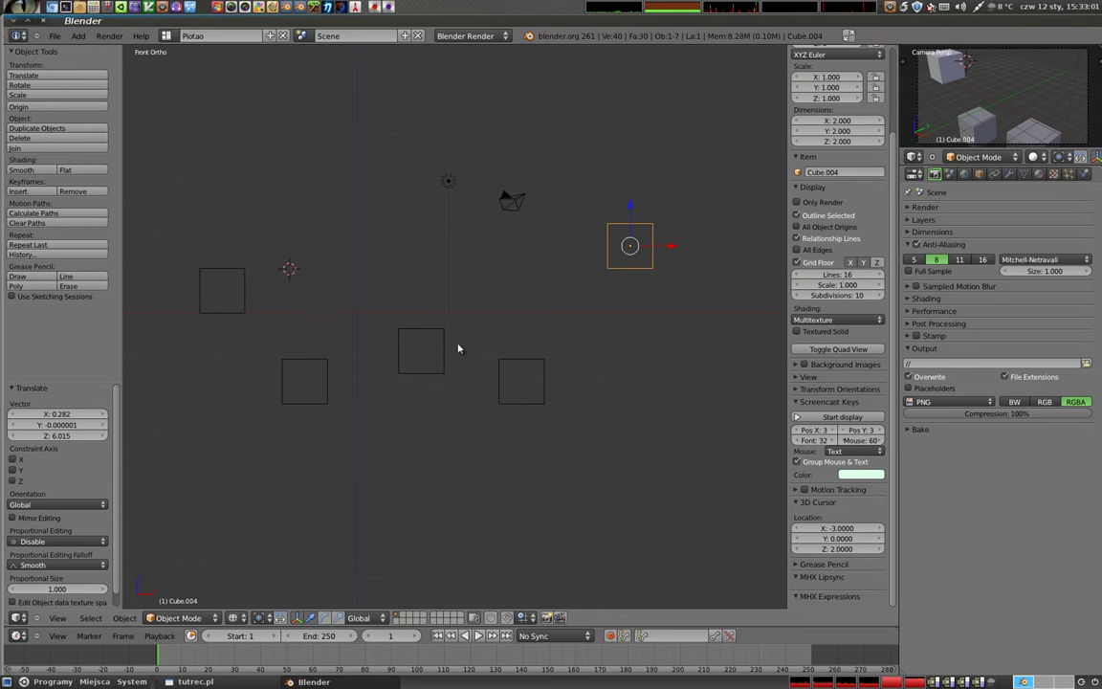
- Reset the 3D cursor to the world origin and select all five cubes, left cube active
key(shift+c)
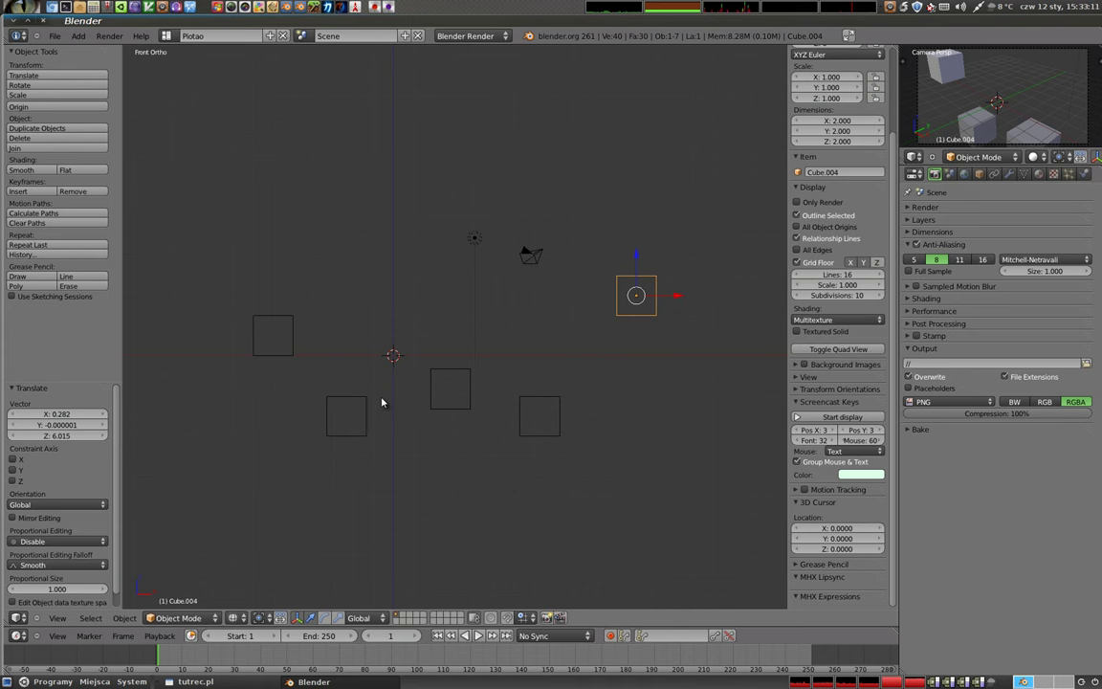
shift+right_click(514, 432)
shift+right_click(443, 431)
shift+right_click(366, 433)
shift+right_click(287, 346)
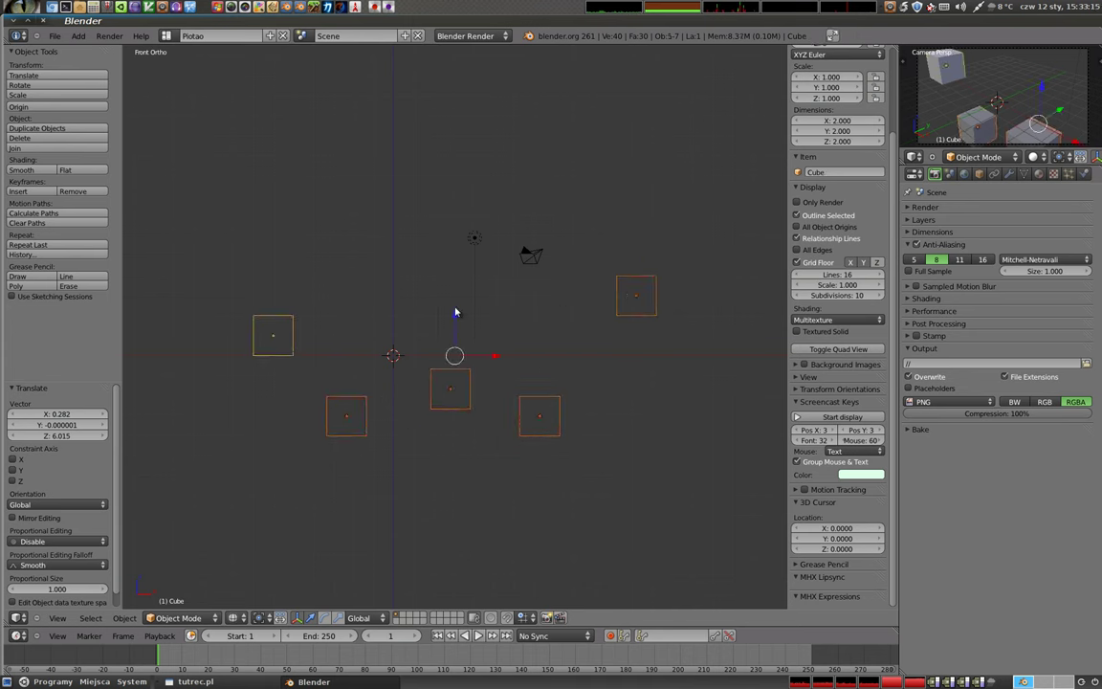
- Cancel the S Z squash of the five cubes with Esc so they keep full height
key(s)
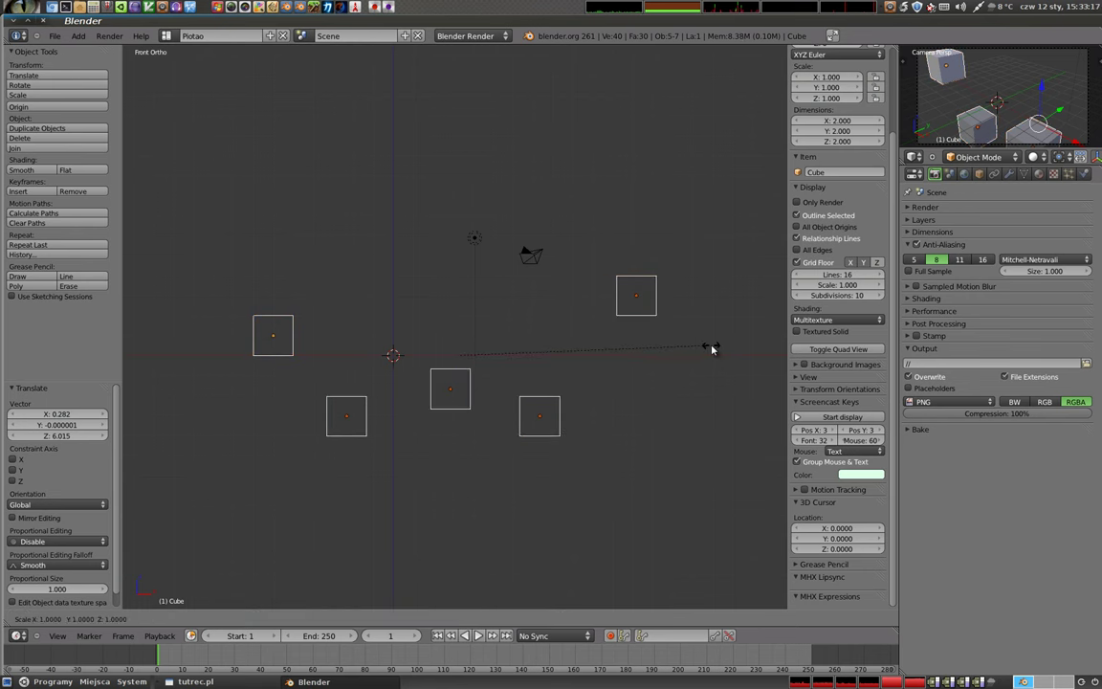
key(z)
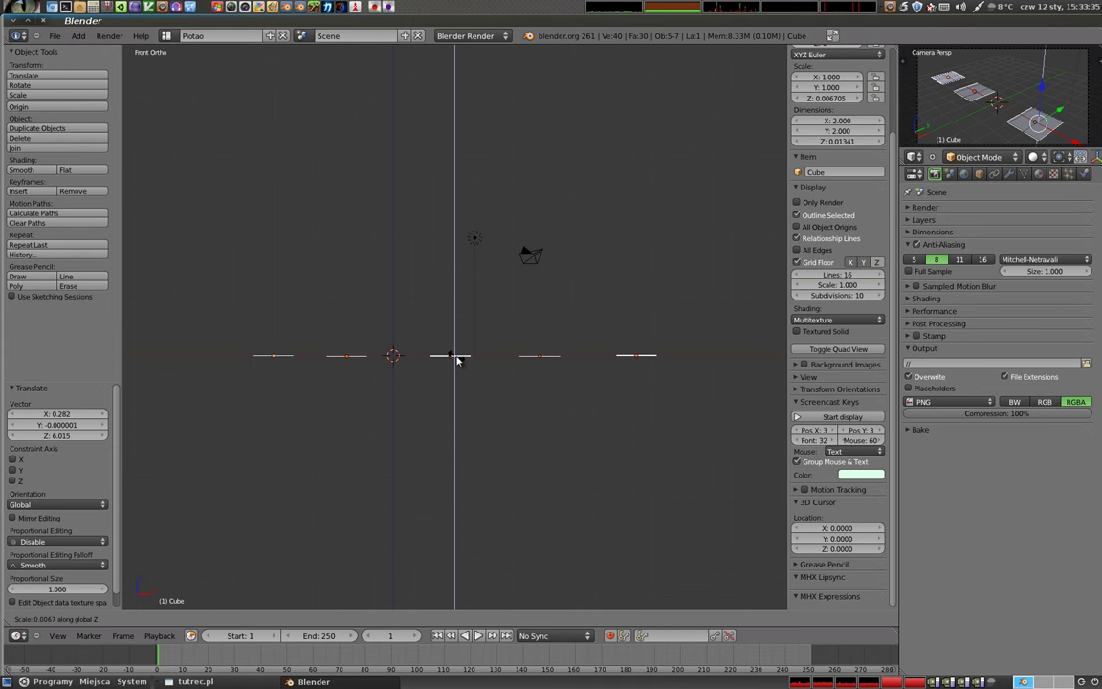
key(Escape)
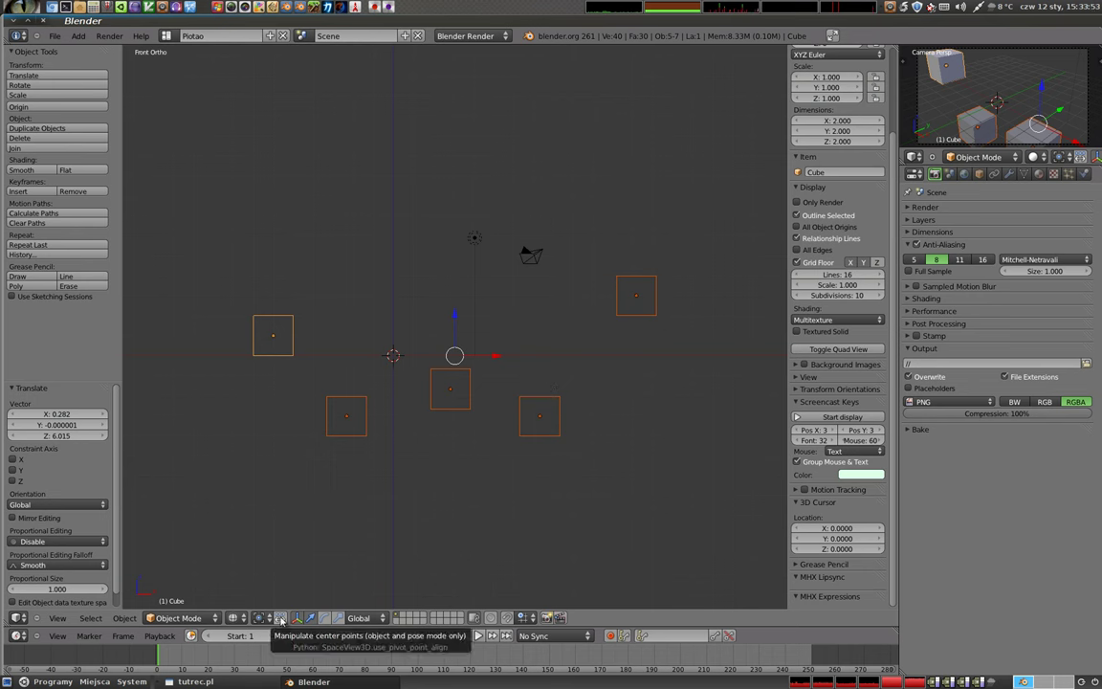
- Enable Manipulate center points and scale the cube positions to 0.51 along Z
click(281, 620)
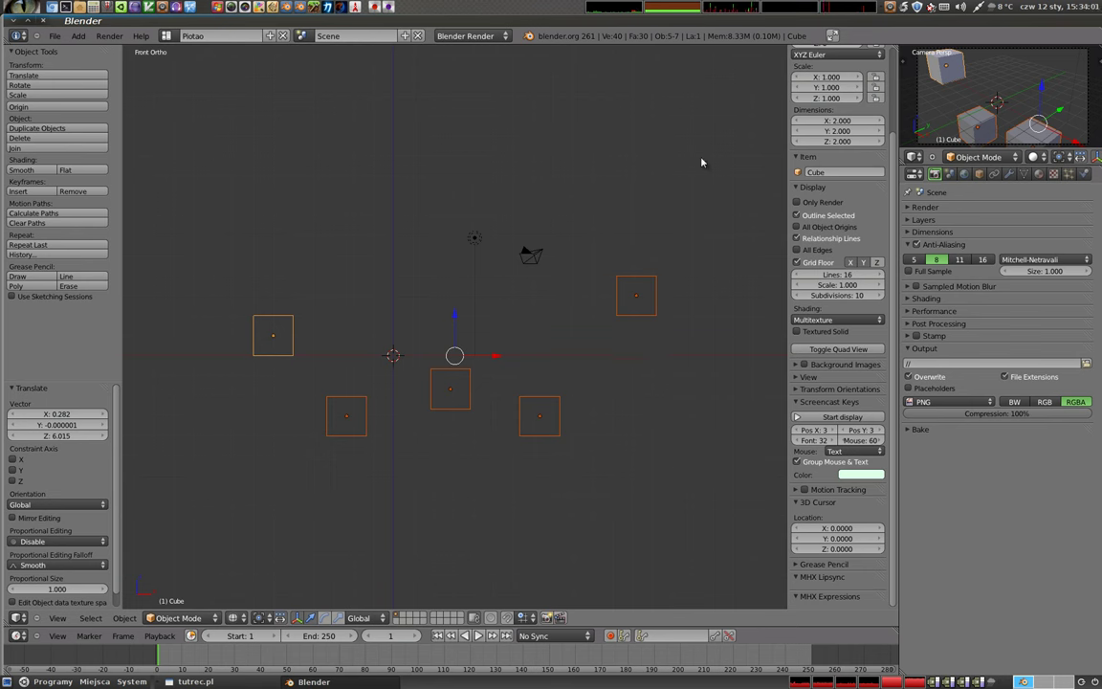
key(s)
key(x)
key(z)
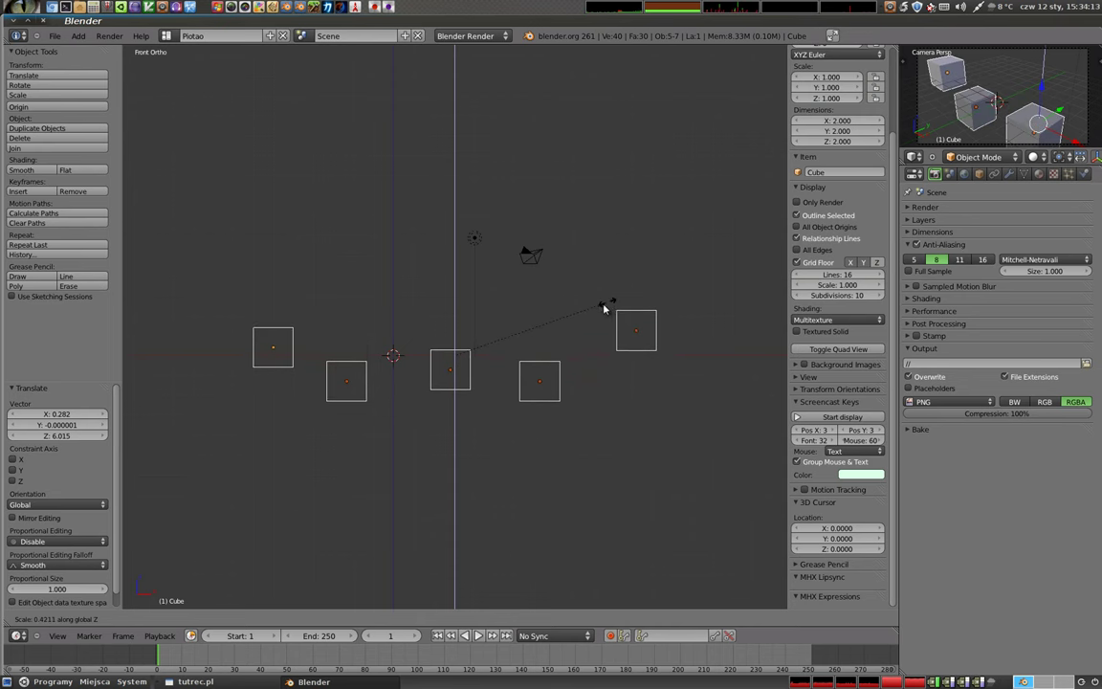
click(606, 234)
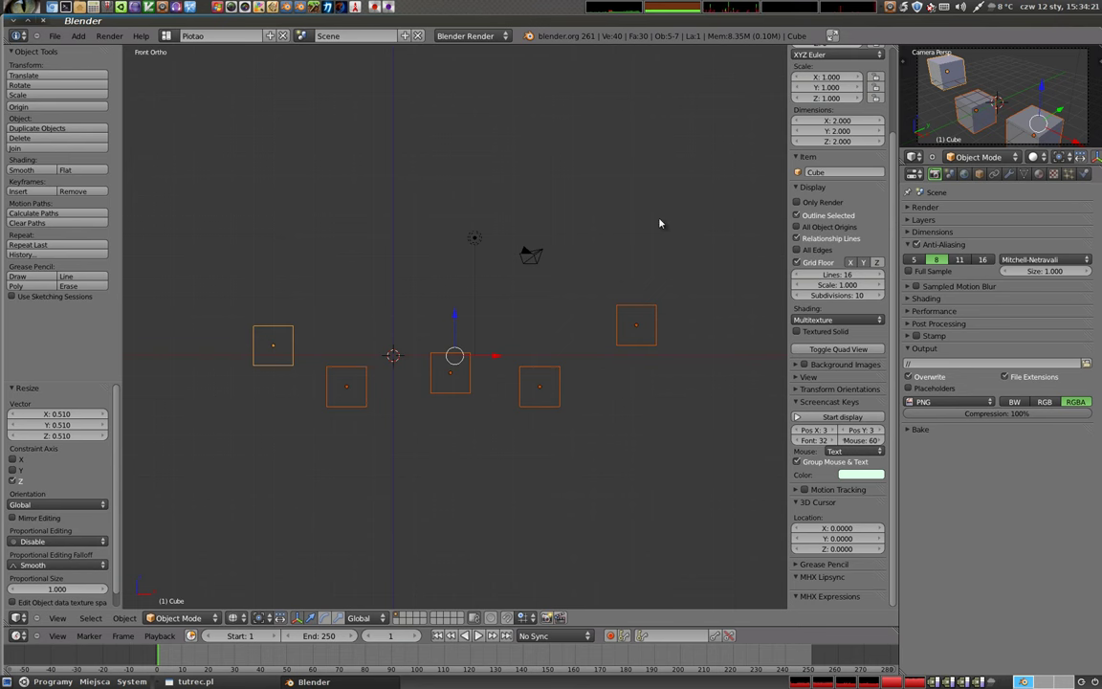
- Scale the cube centres to 0 along Z (sz0) to line them up, then start a rotation
text(sz)
text(0)
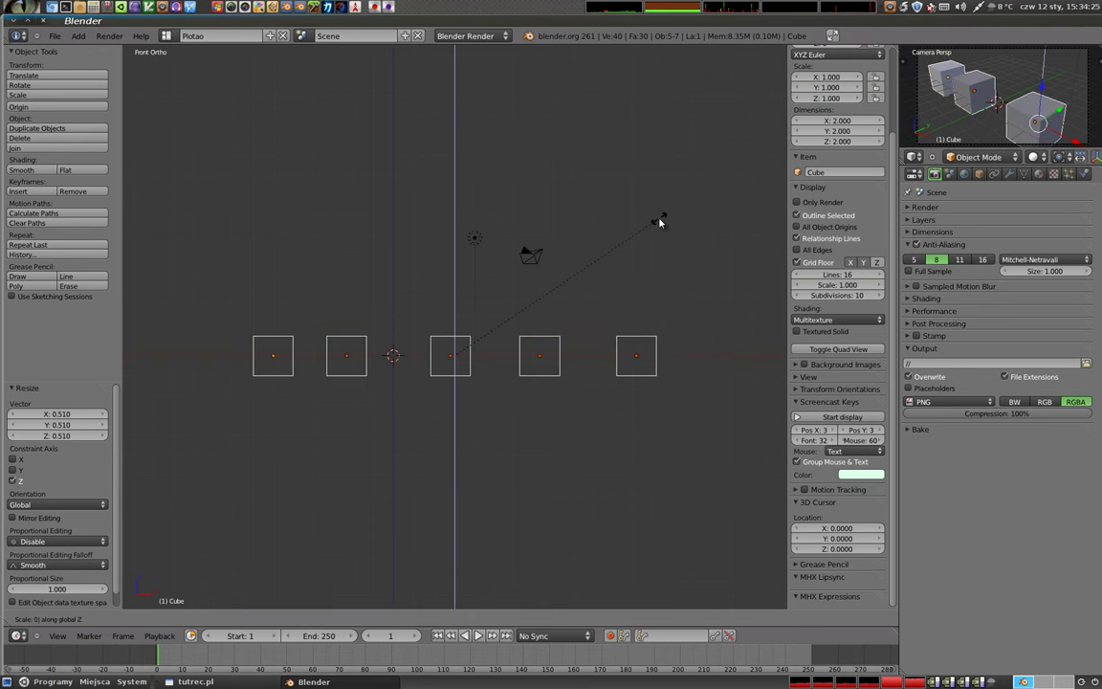
key(Return)
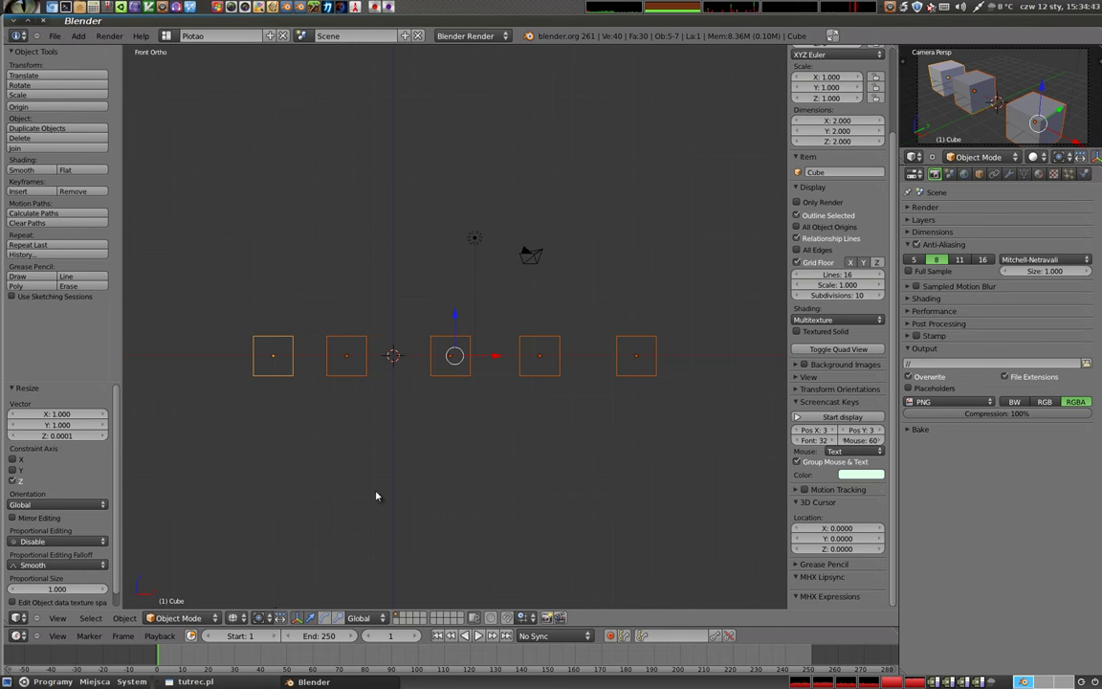
key(r)
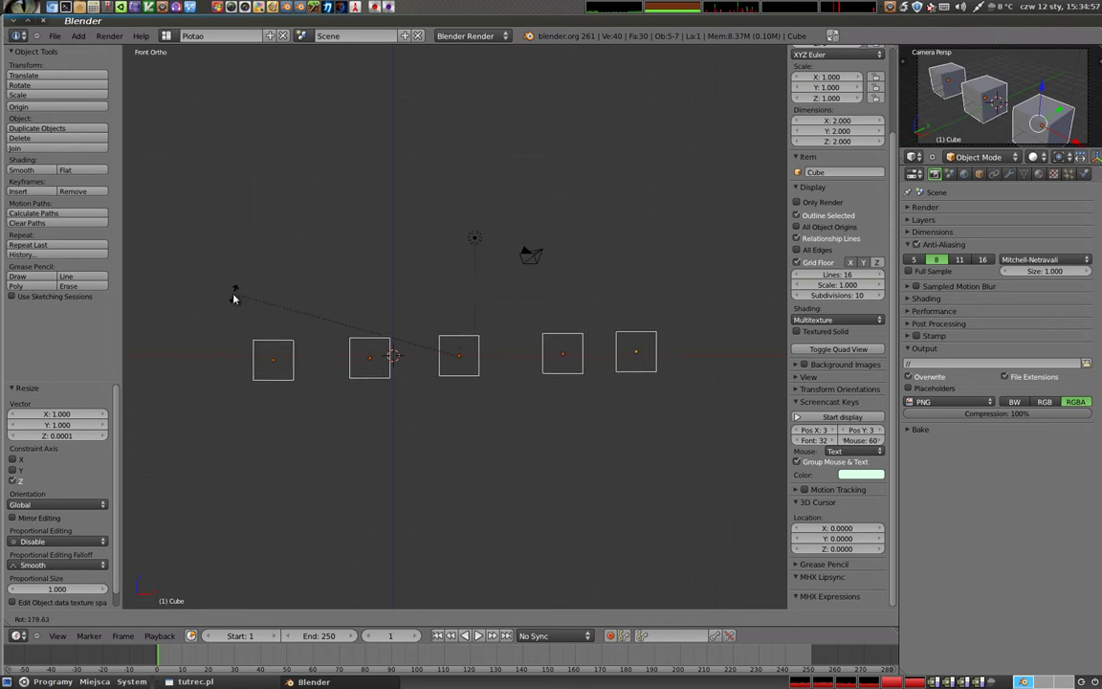
- Finish the 270° rotation into a column, set pivot to Active Element, and scale toward the top cube
click(495, 245)
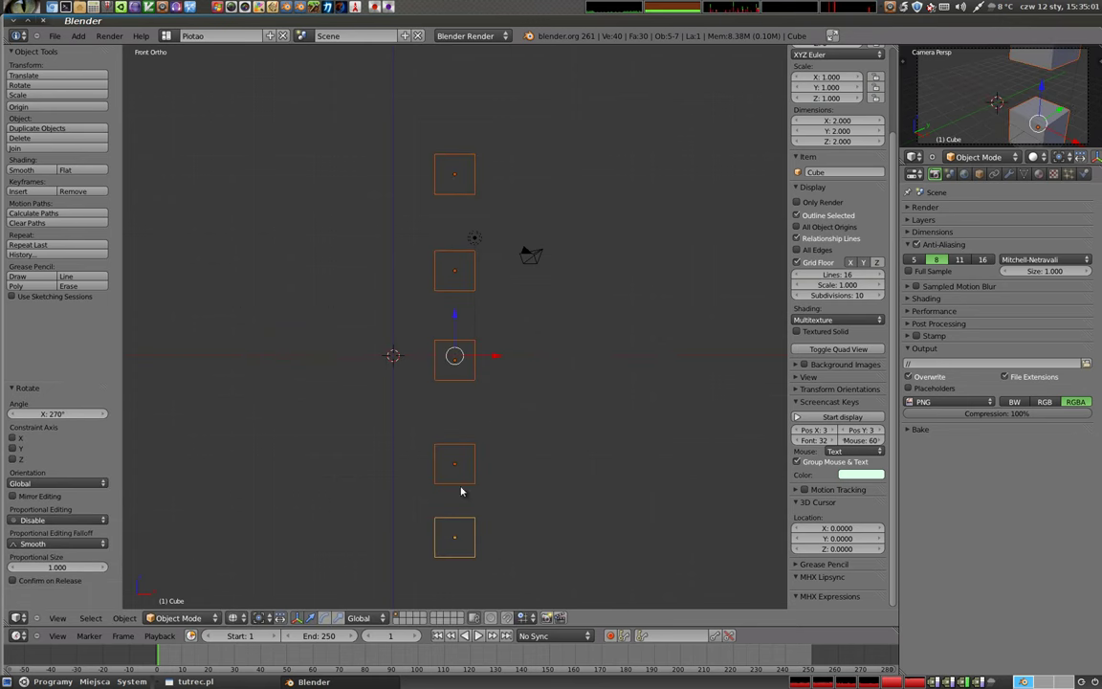
click(261, 619)
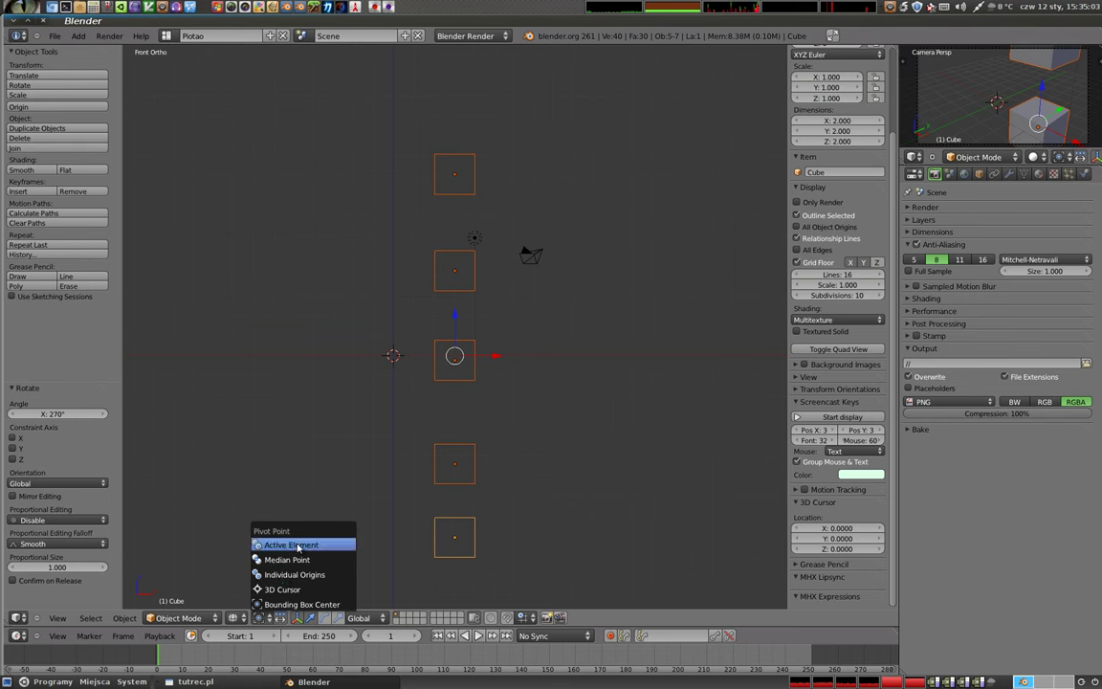
click(290, 546)
shift+right_click(473, 173)
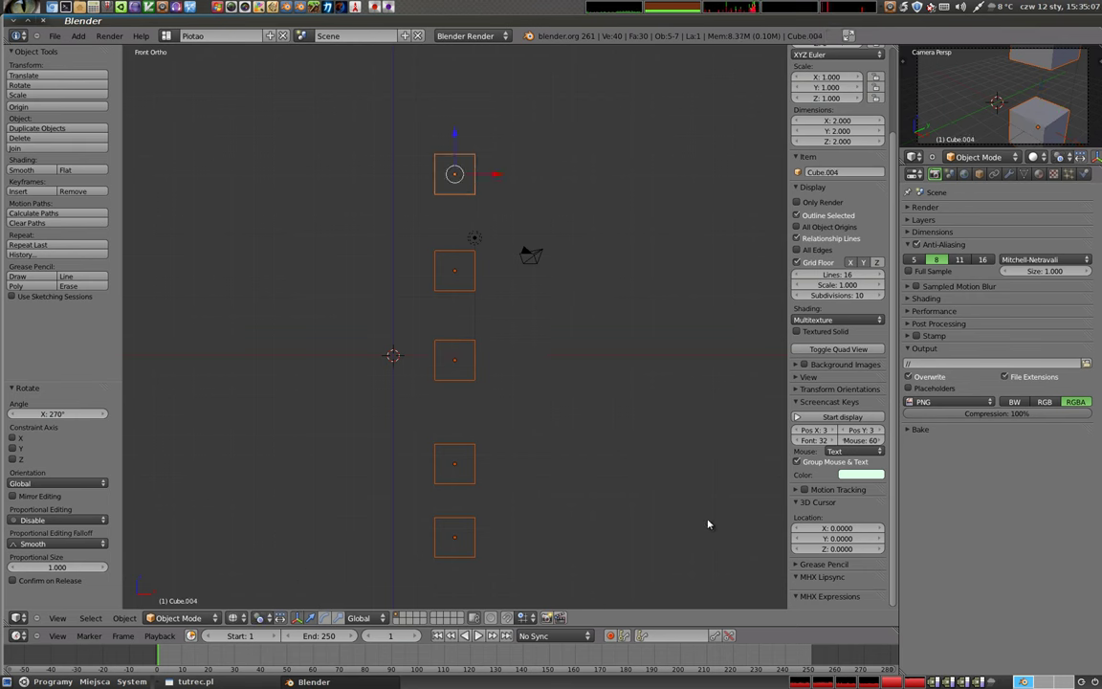
key(s)
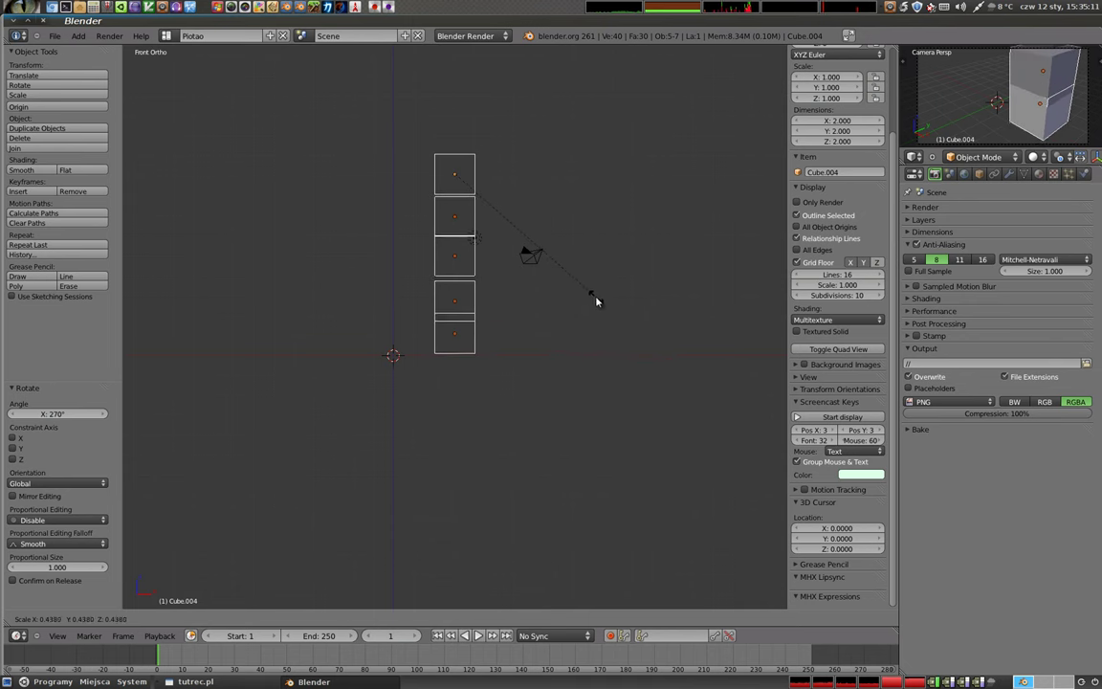
click(596, 306)
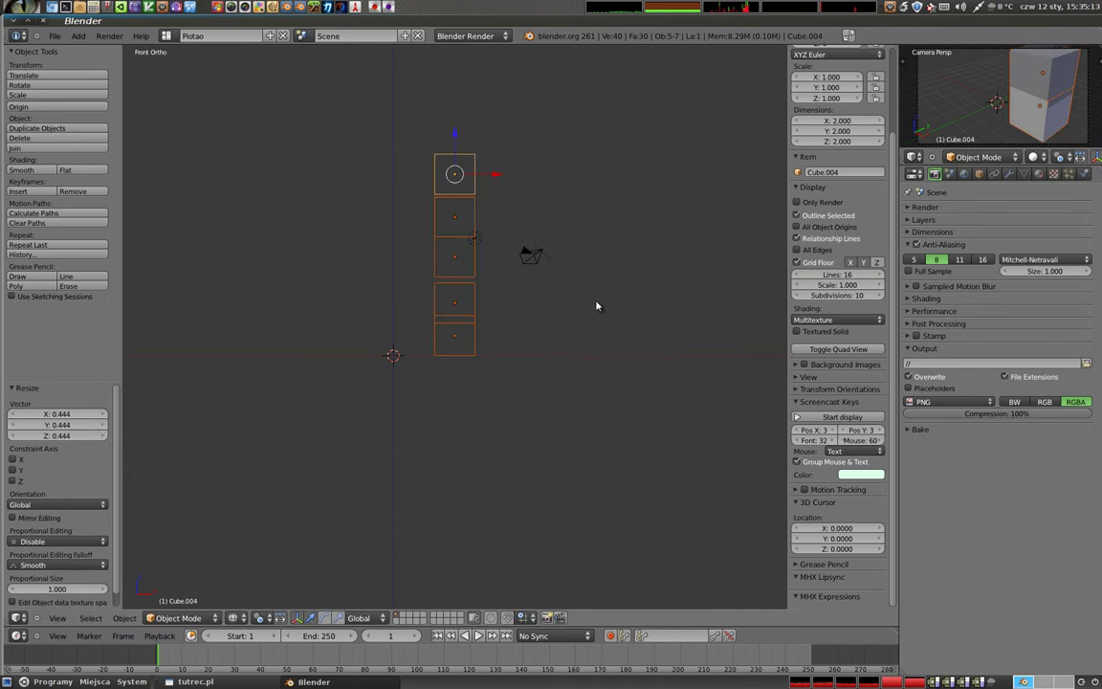
- Rotate the column -90° about X into a row, move it right of the origin, and spread it 1.34 along X
text(rx-90)
key(Return)
key(g)
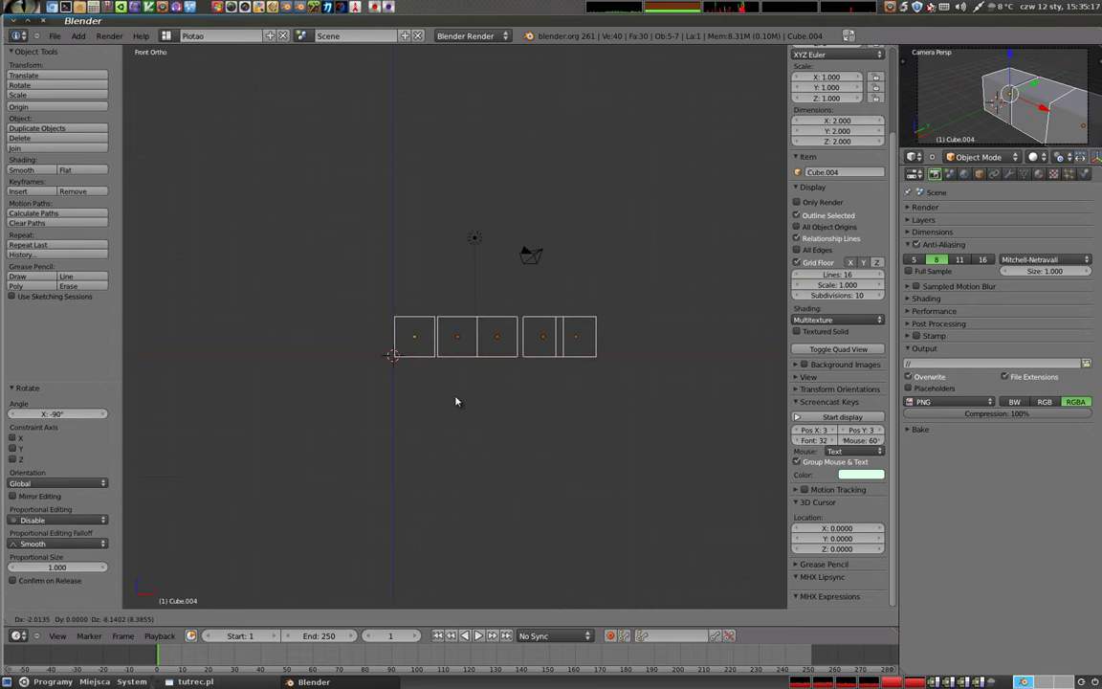
click(457, 395)
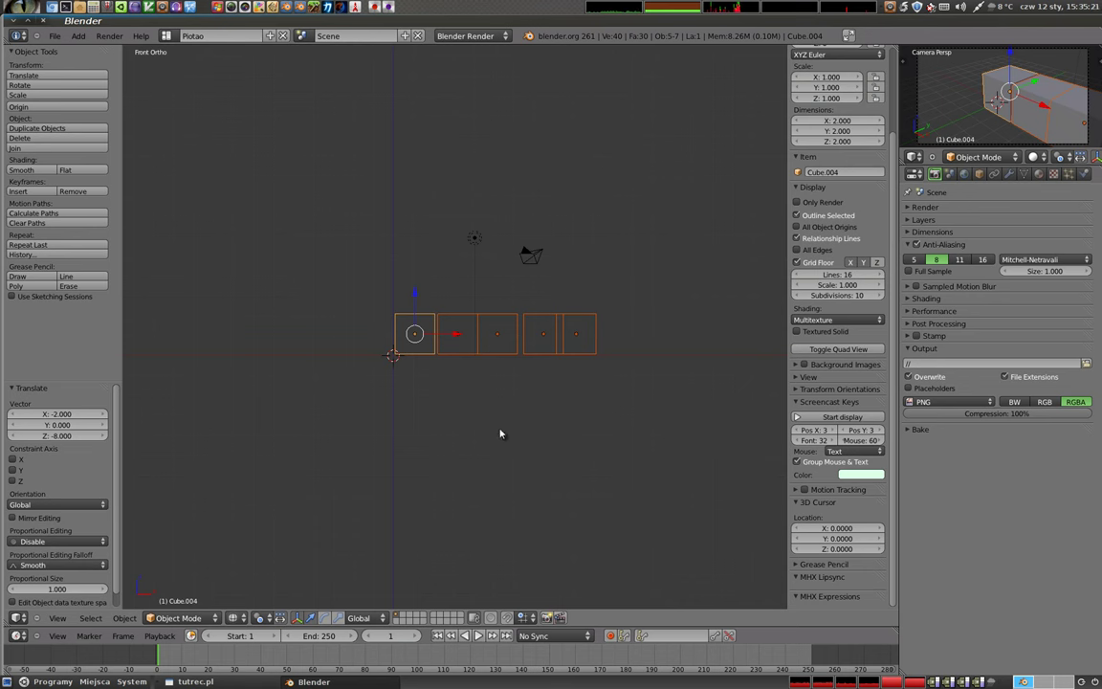
key(s)
key(x)
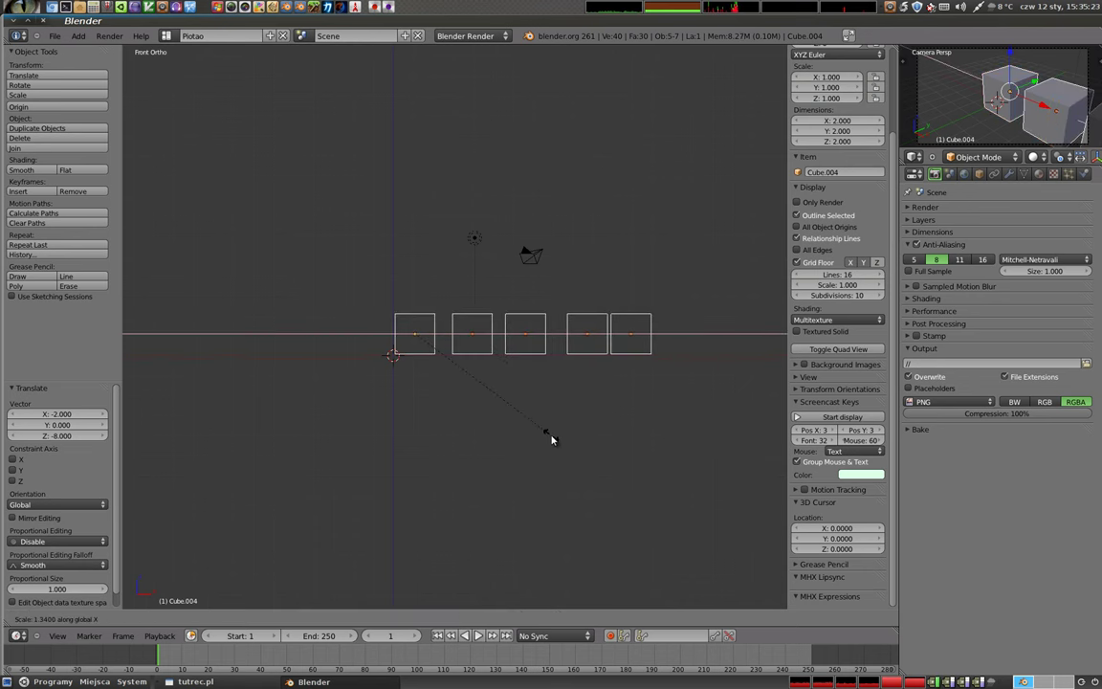
click(548, 439)
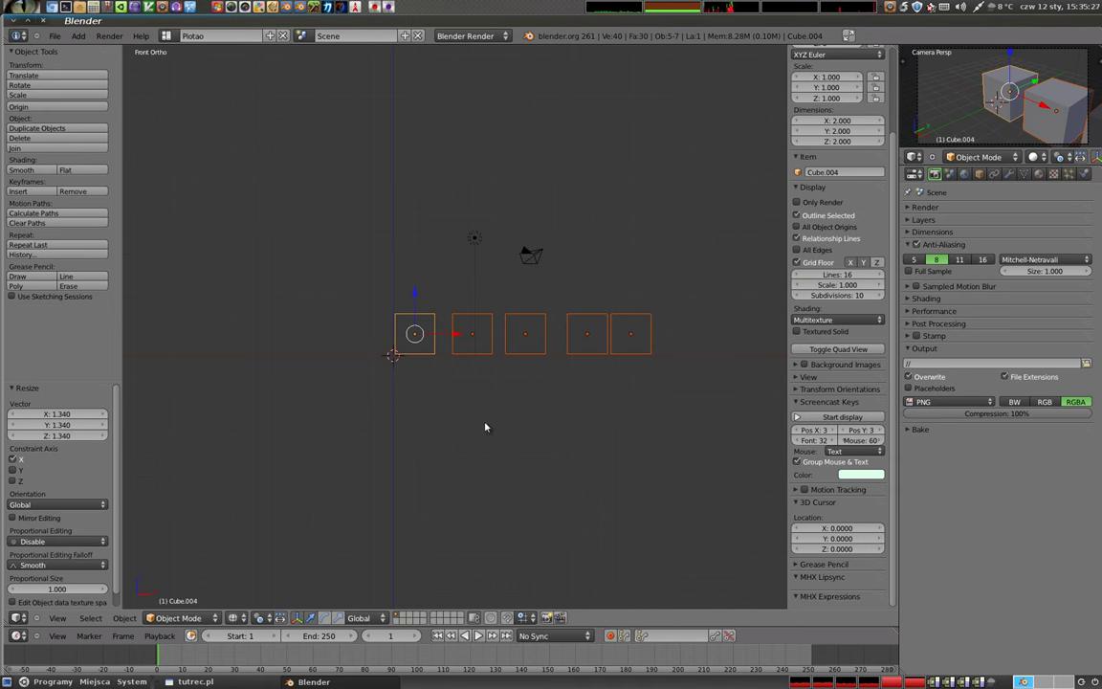
key(shift+s)
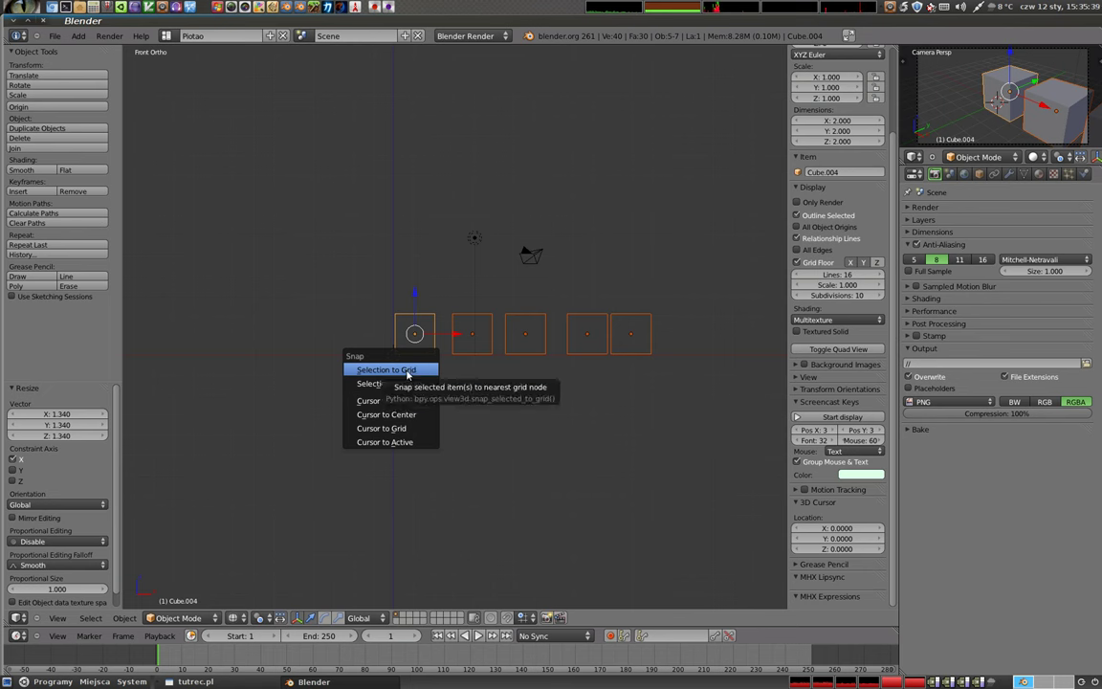
- Snap the cubes to the grid and move the rightmost cube one unit along X
click(407, 371)
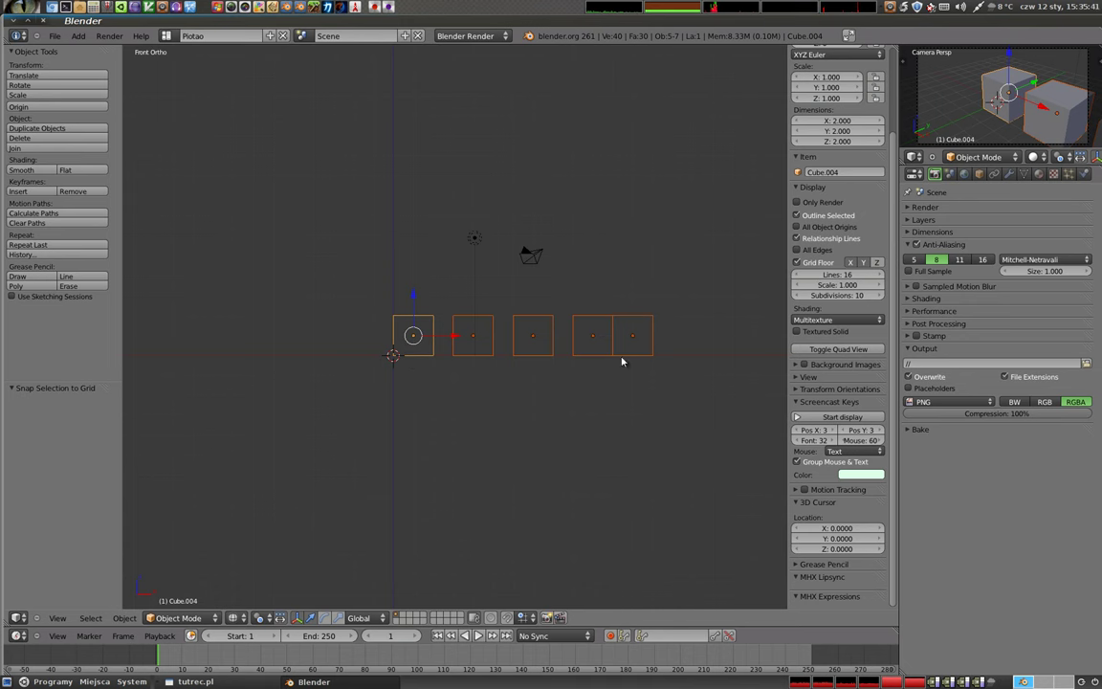
right_click(645, 339)
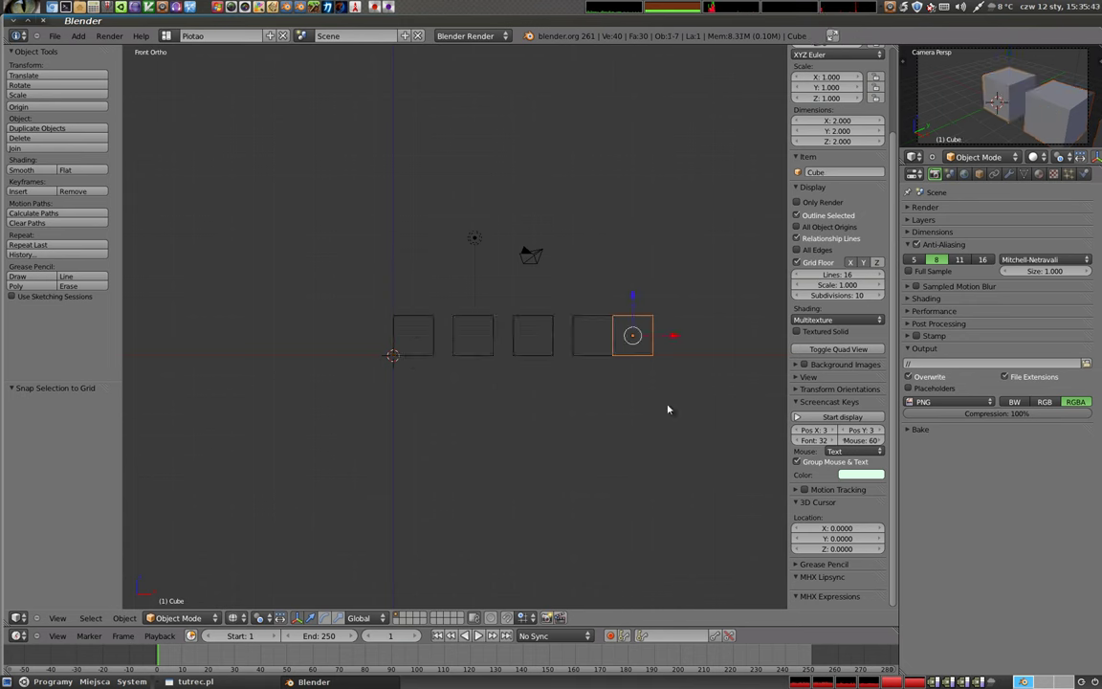
key(g)
key(x)
click(687, 339)
- Reselect all five cubes and rotate the row 90° into a column and back to check it
shift+right_click(610, 338)
shift+right_click(544, 337)
shift+right_click(475, 340)
shift+right_click(433, 350)
key(r)
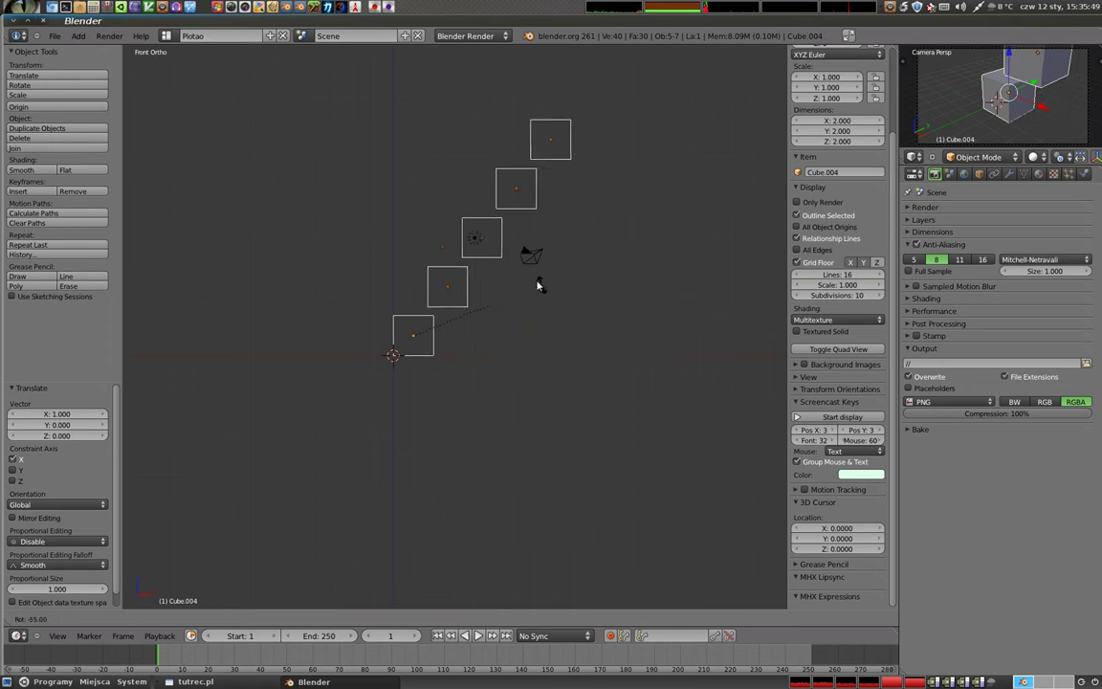
click(459, 268)
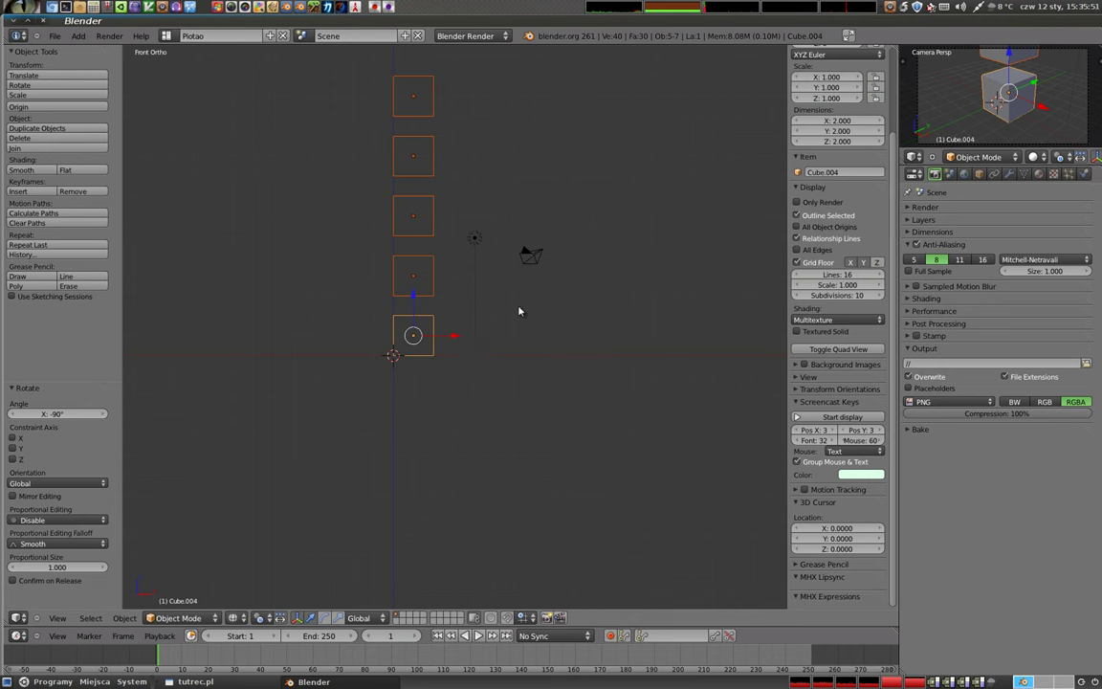
key(r)
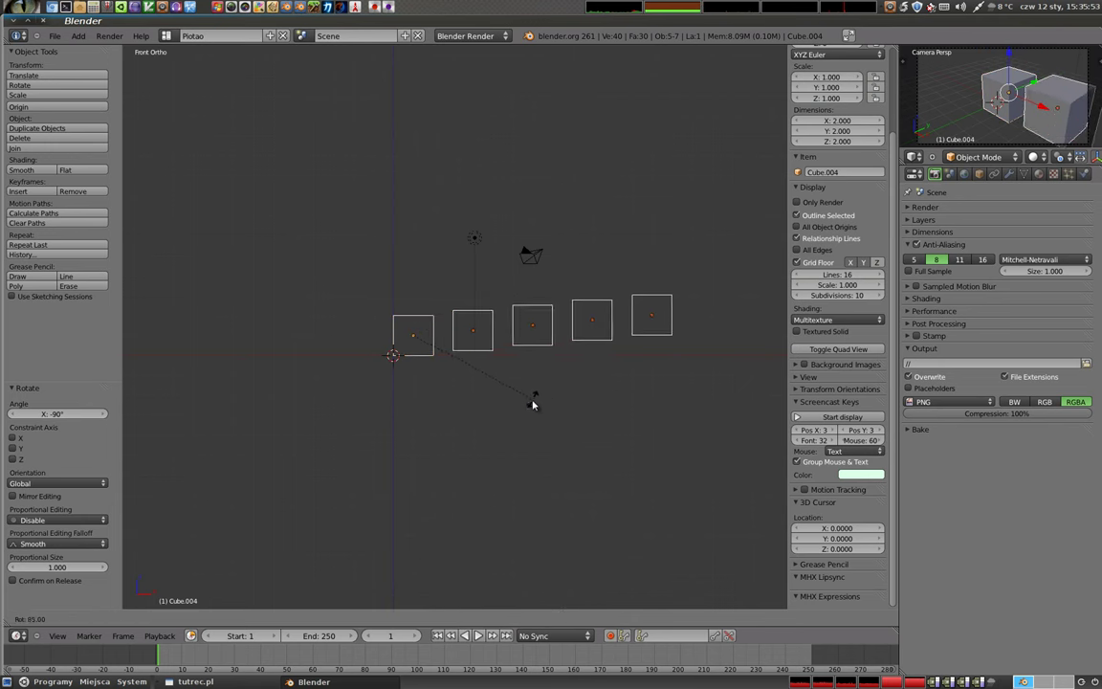
click(531, 410)
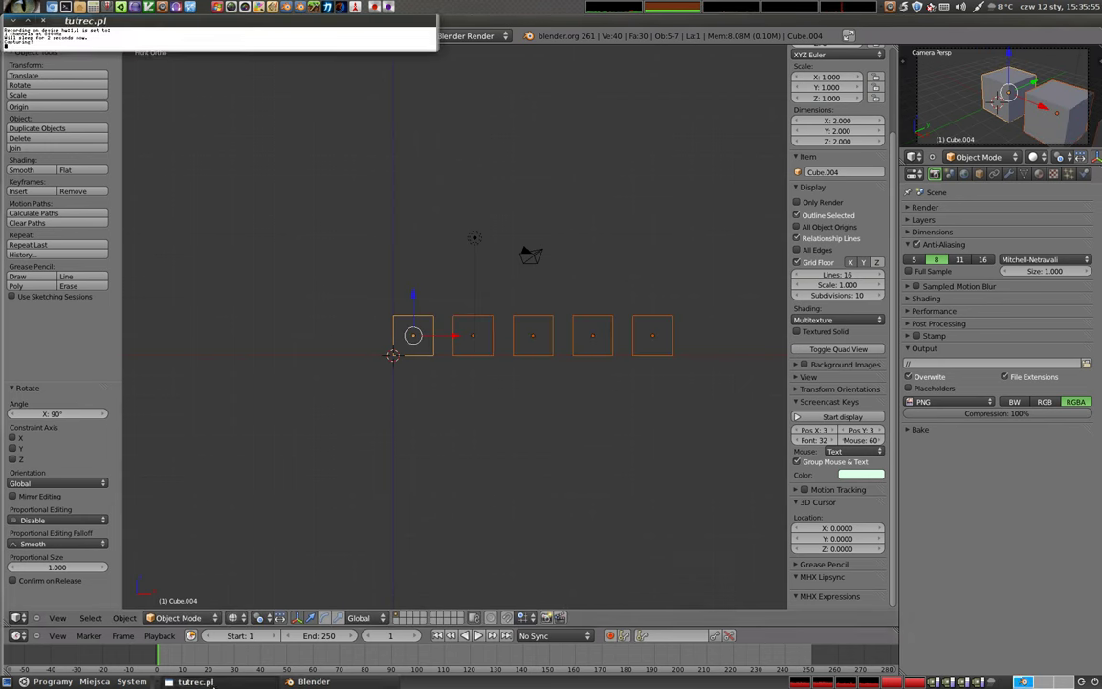